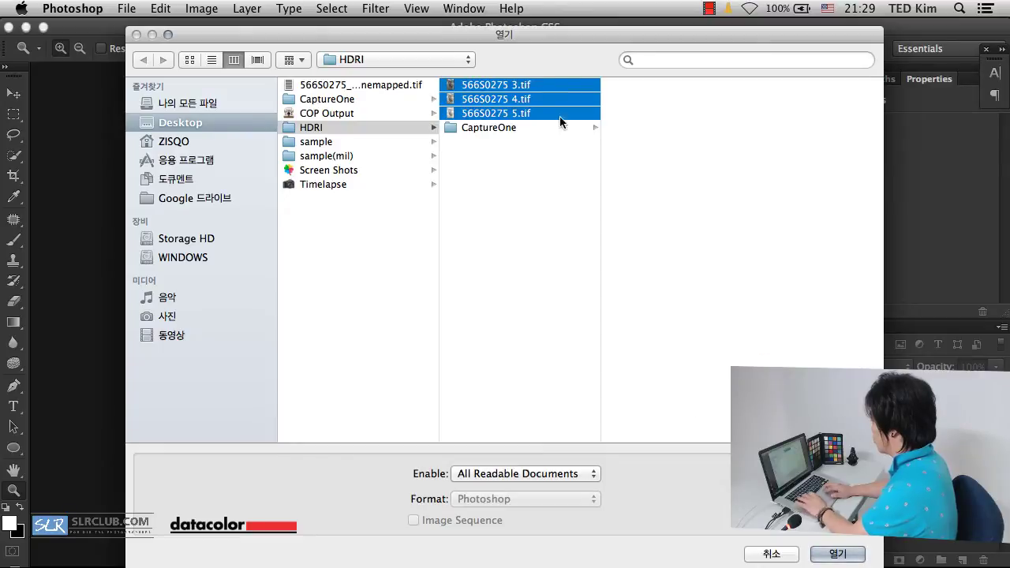
# Step: Merge 566S0275 3.tif, 566S0275 4.tif and 566S0275 5.tif with Merge to HDR Pro using automatic alignment, and hide the grid over the result
pyautogui.click(835, 552)
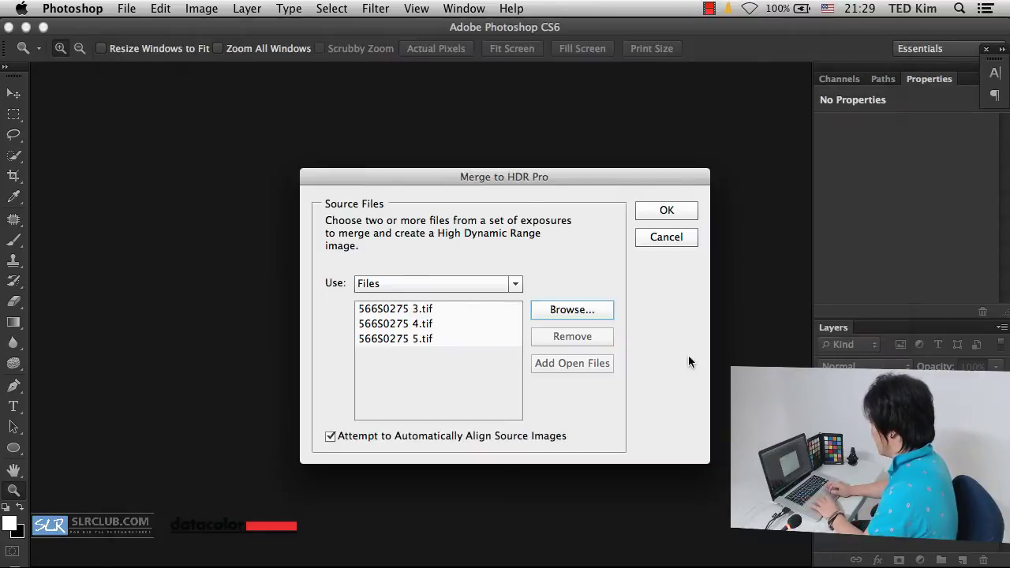
pyautogui.click(667, 209)
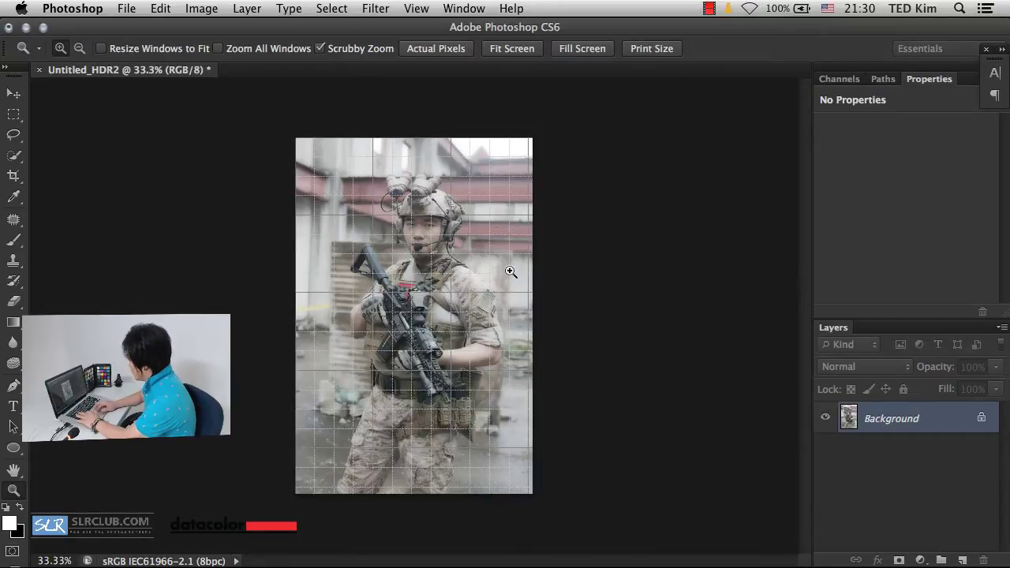
pyautogui.press('super+apostrophe')
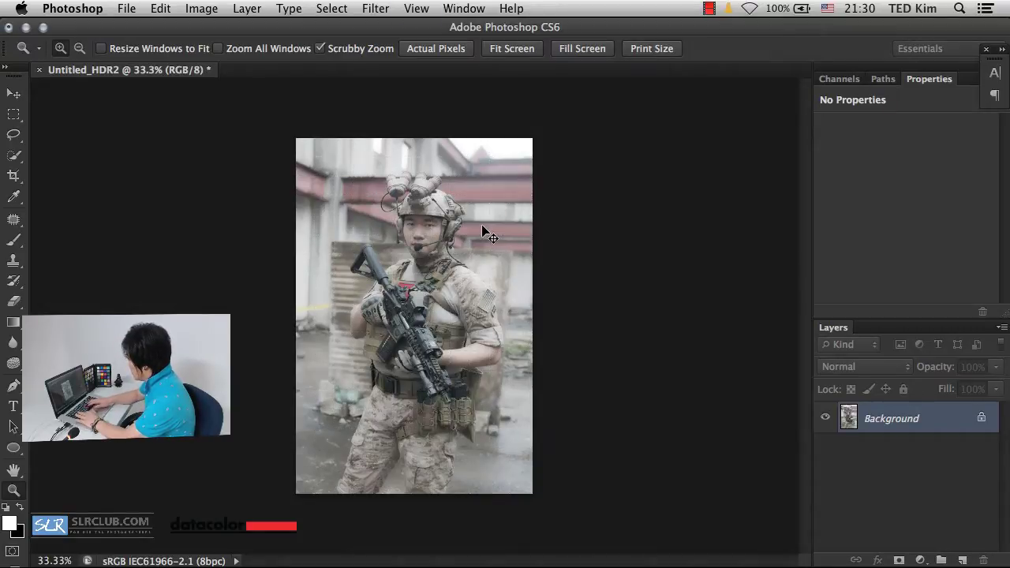
# Step: Open HDR Toning for the merged image and shape the toning curve to darken the lower tones and lift the highlights
pyautogui.press('super+equal')
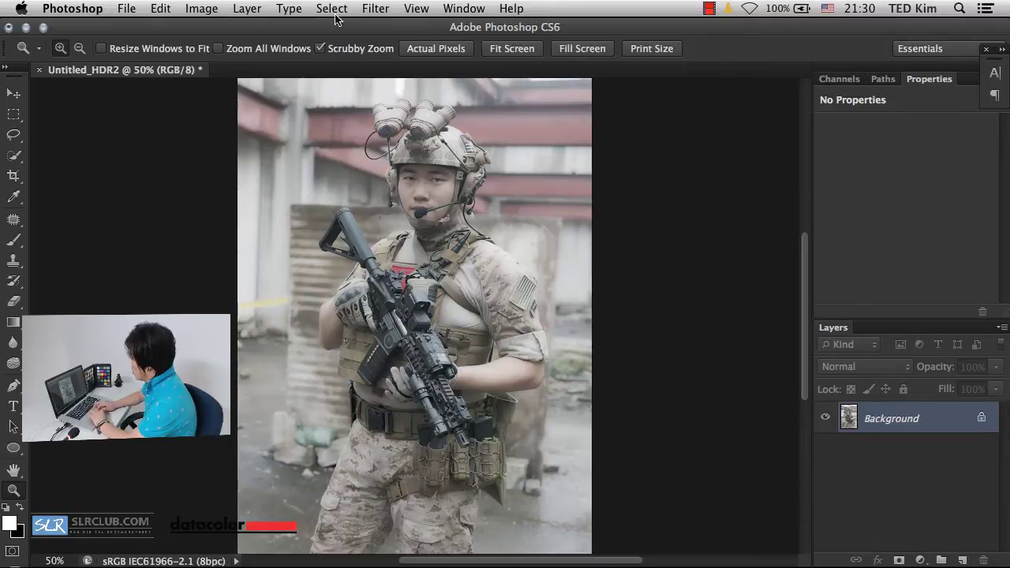
pyautogui.click(201, 9)
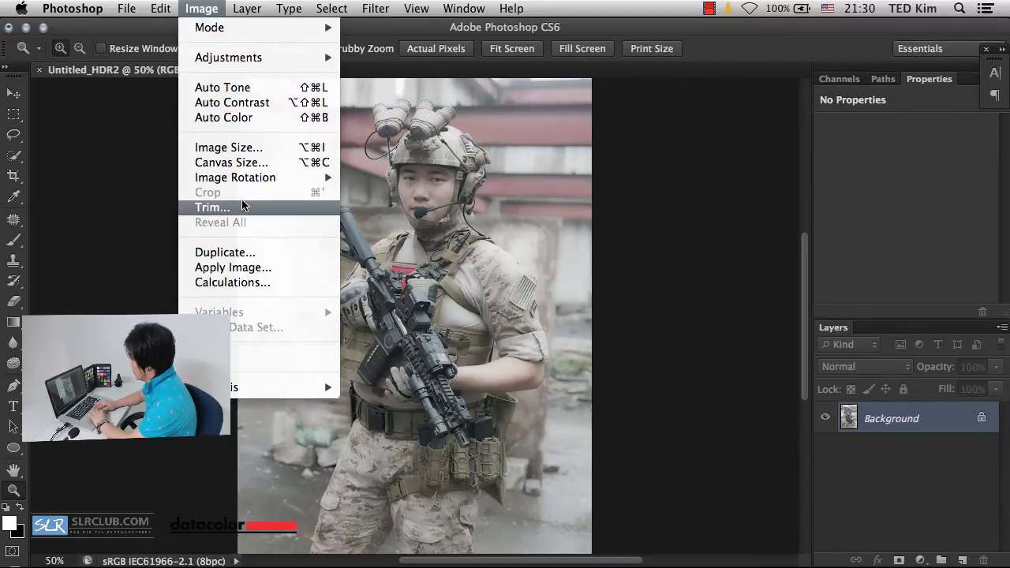
pyautogui.moveTo(285, 59)
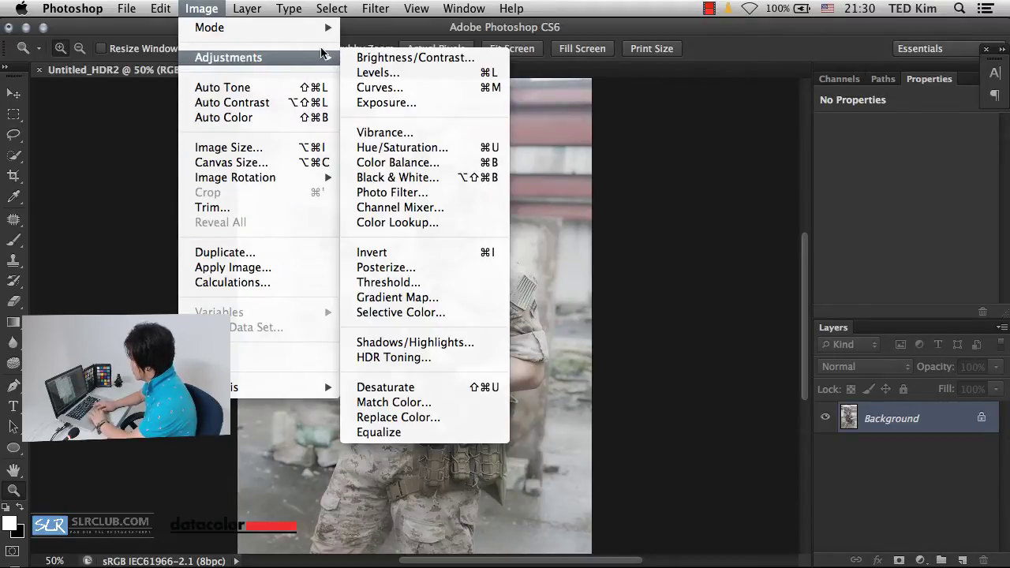
pyautogui.click(426, 360)
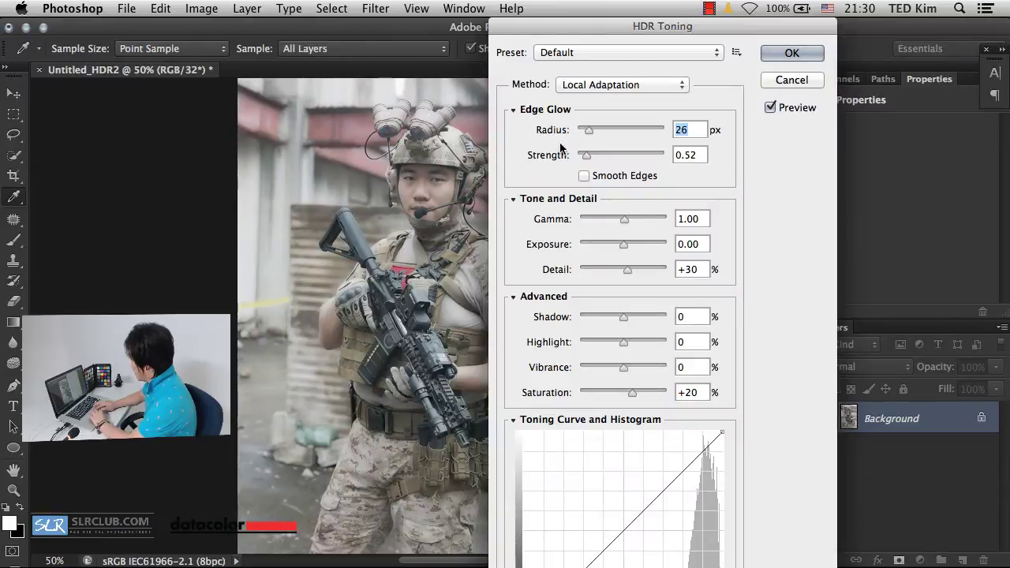
pyautogui.moveTo(584, 31); pyautogui.dragTo(648, 28)
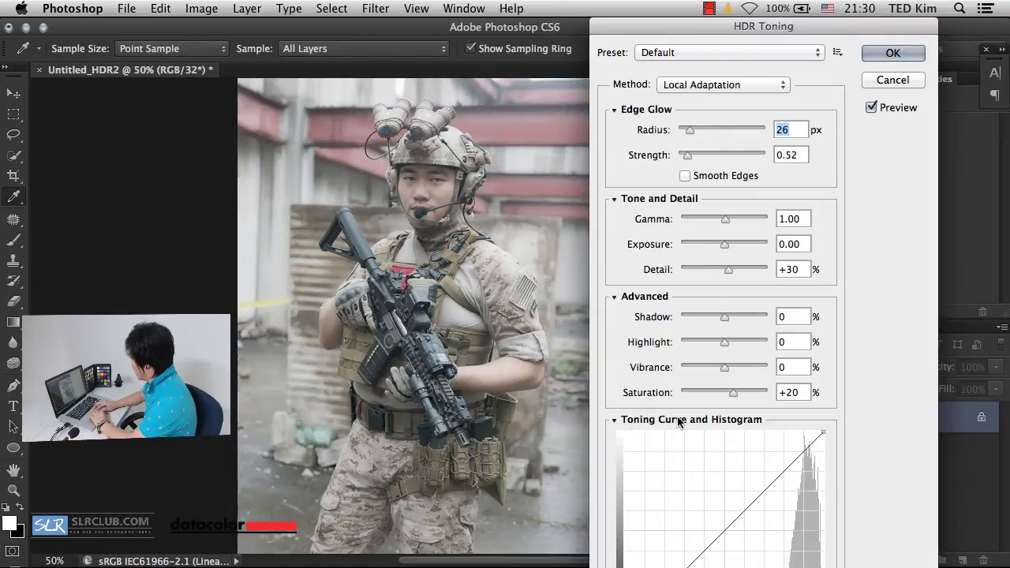
pyautogui.press('Down')
pyautogui.press('Down')
pyautogui.press('Down')
pyautogui.press('Down')
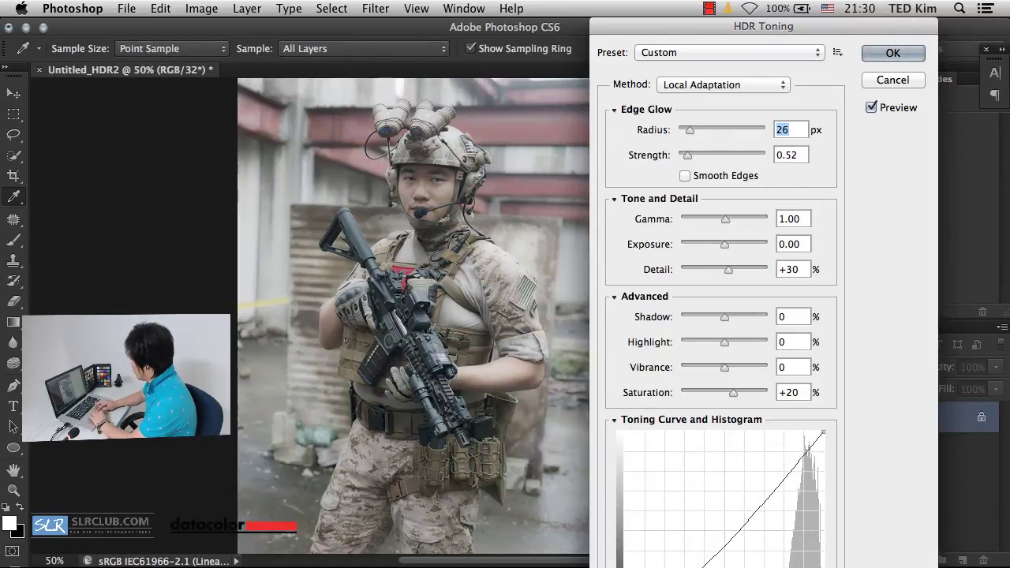
pyautogui.moveTo(795, 467); pyautogui.dragTo(800, 450)
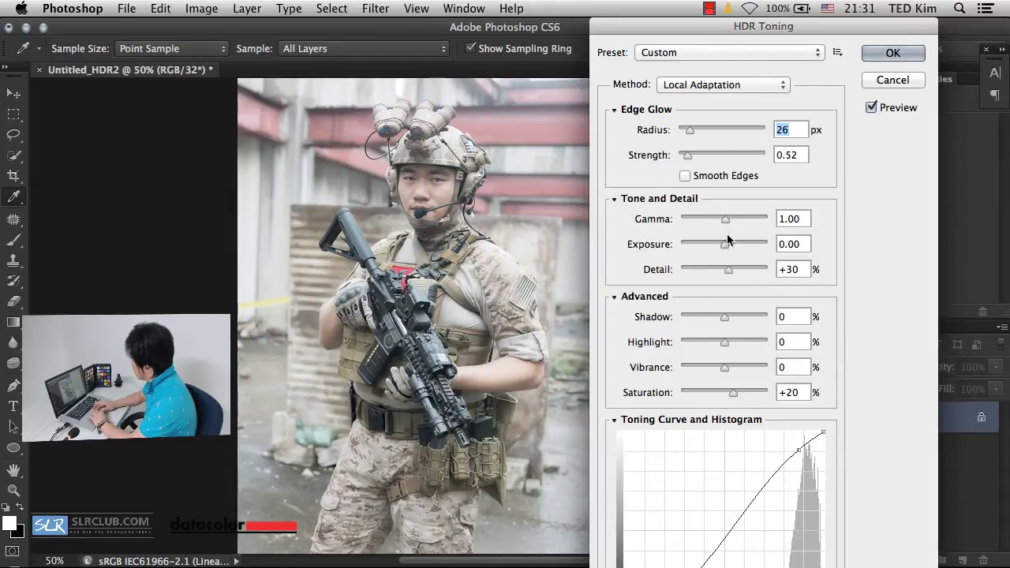
# Step: Raise the HDR Toning Detail to +165% and apply the toning to the merged image
pyautogui.moveTo(728, 267); pyautogui.dragTo(747, 268)
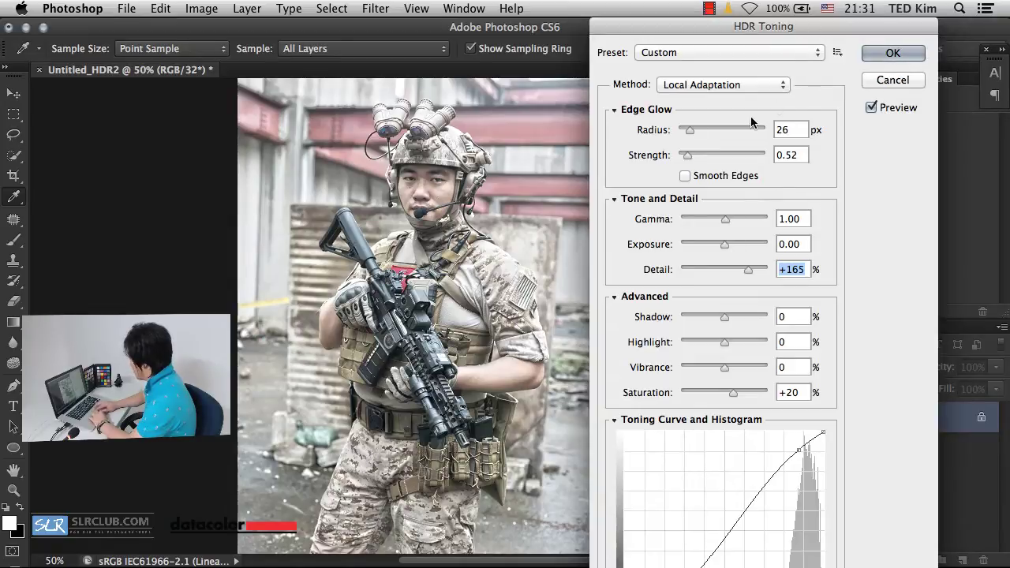
pyautogui.click(900, 53)
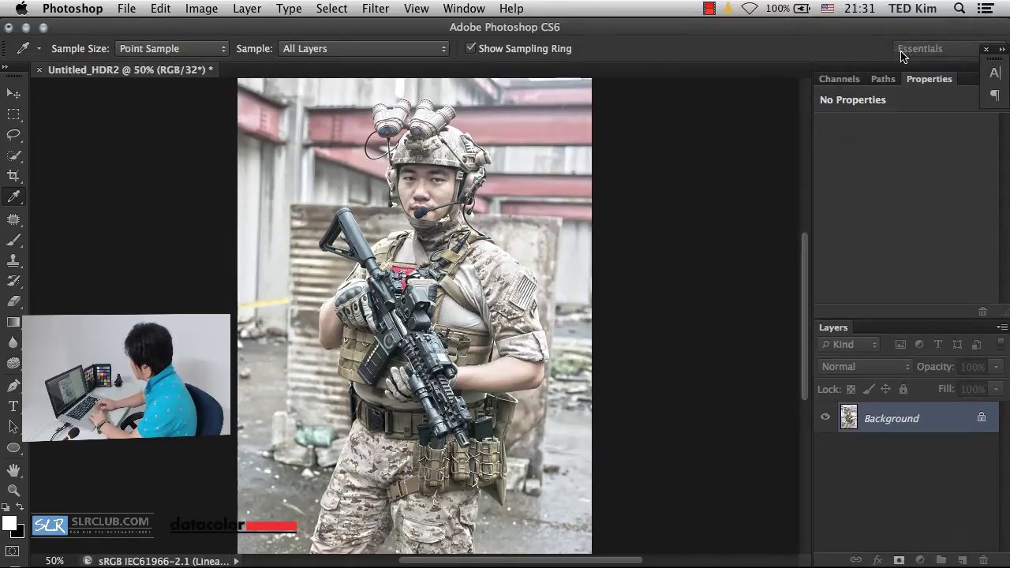
pyautogui.press('z')
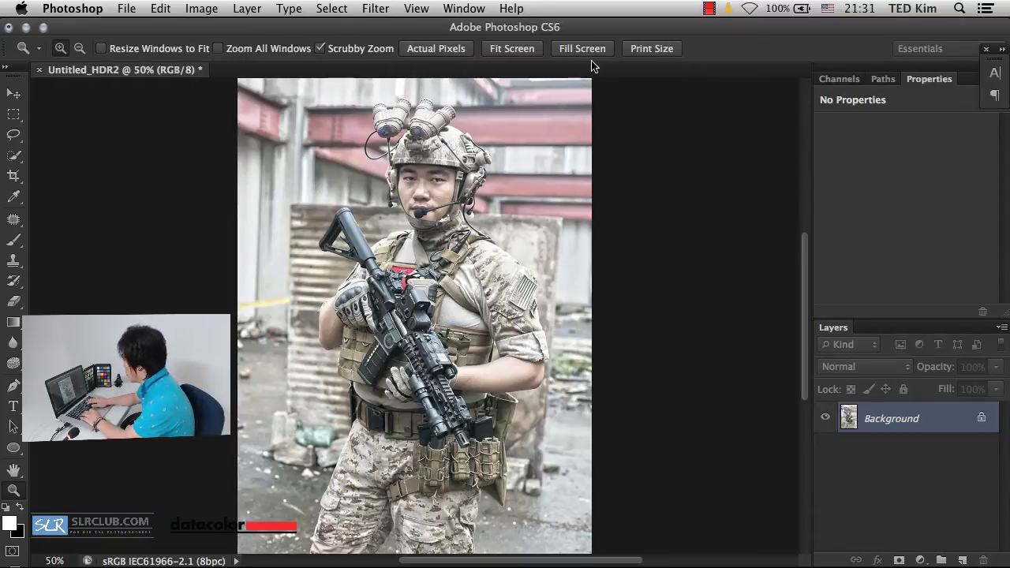
# Step: Open the single exposure 566S0275 4.tif from the HDRI folder at 50% zoom
pyautogui.press('super+o')
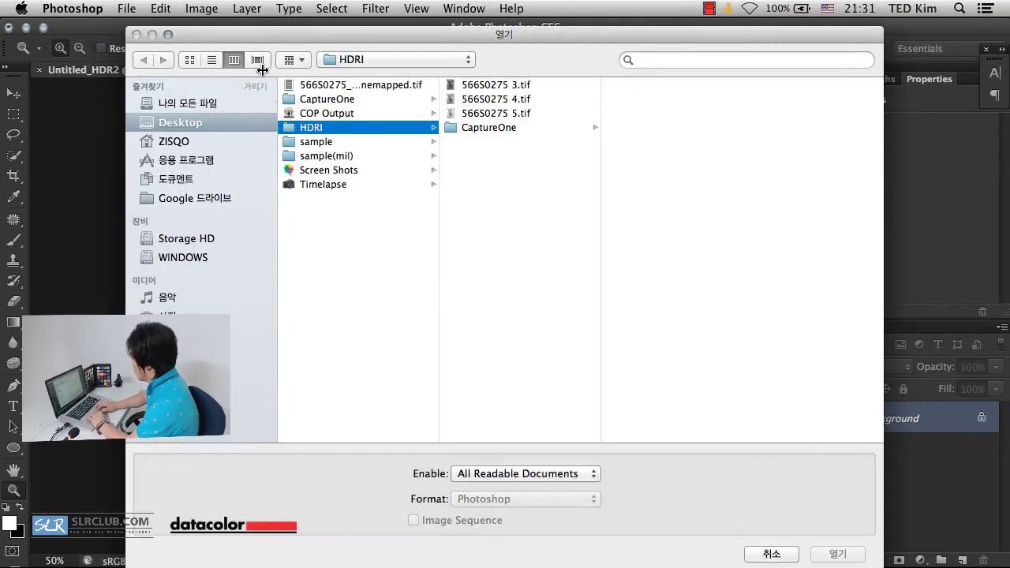
pyautogui.click(505, 101)
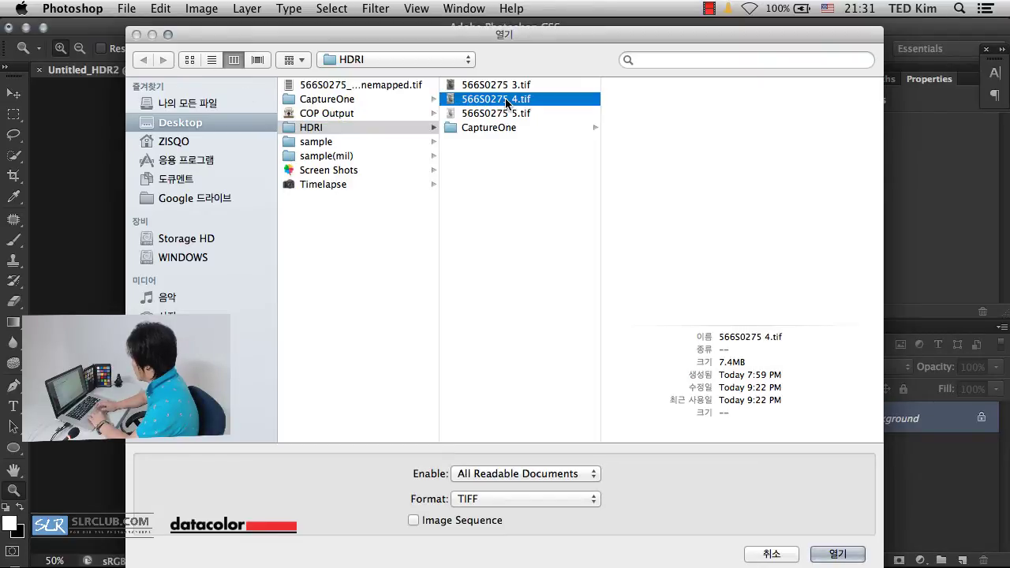
pyautogui.click(837, 554)
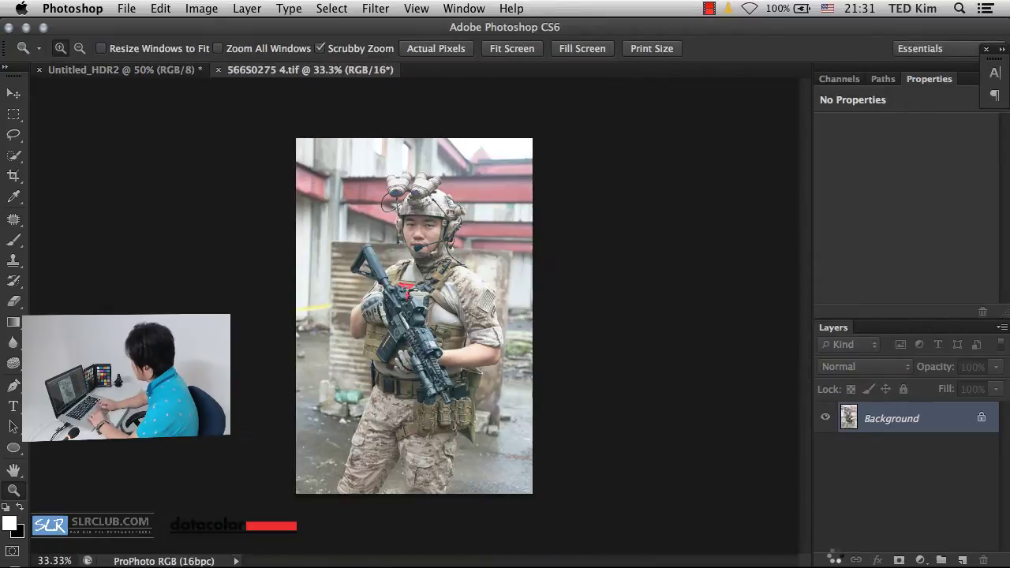
pyautogui.click(332, 132)
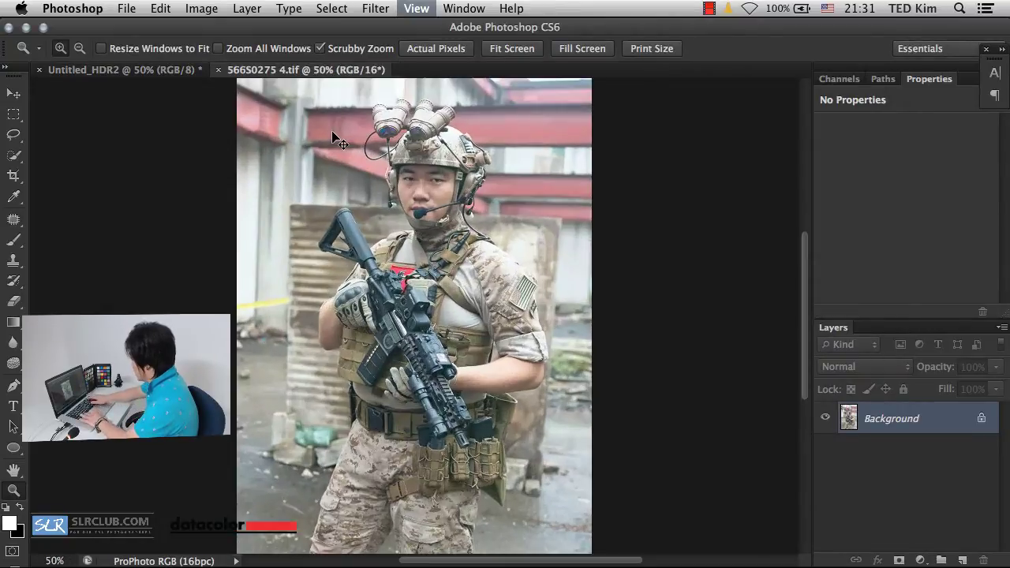
# Step: Compare the toned HDR image with the original exposure 566S0275 4.tif
pyautogui.click(164, 73)
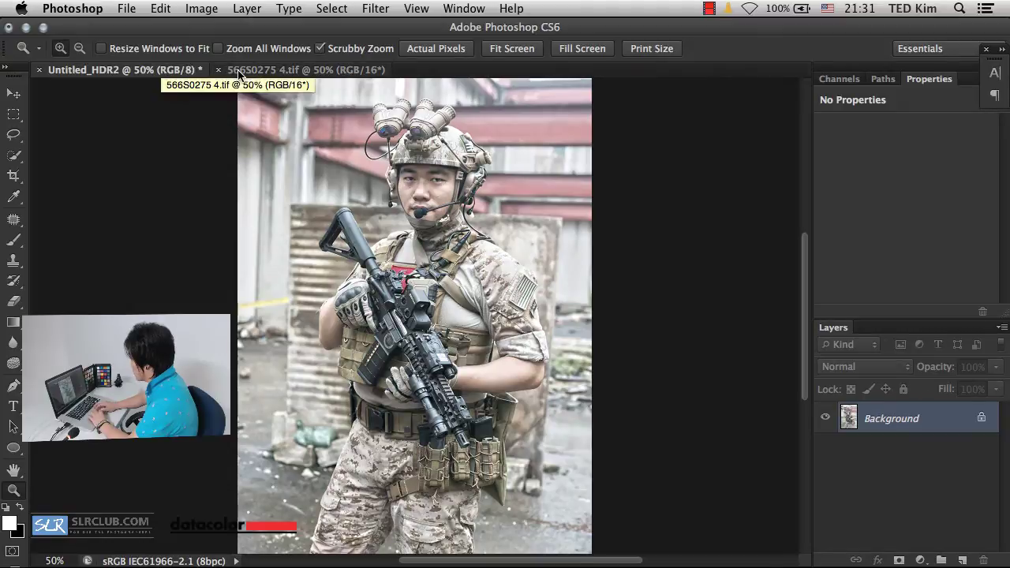
pyautogui.click(239, 73)
pyautogui.click(166, 73)
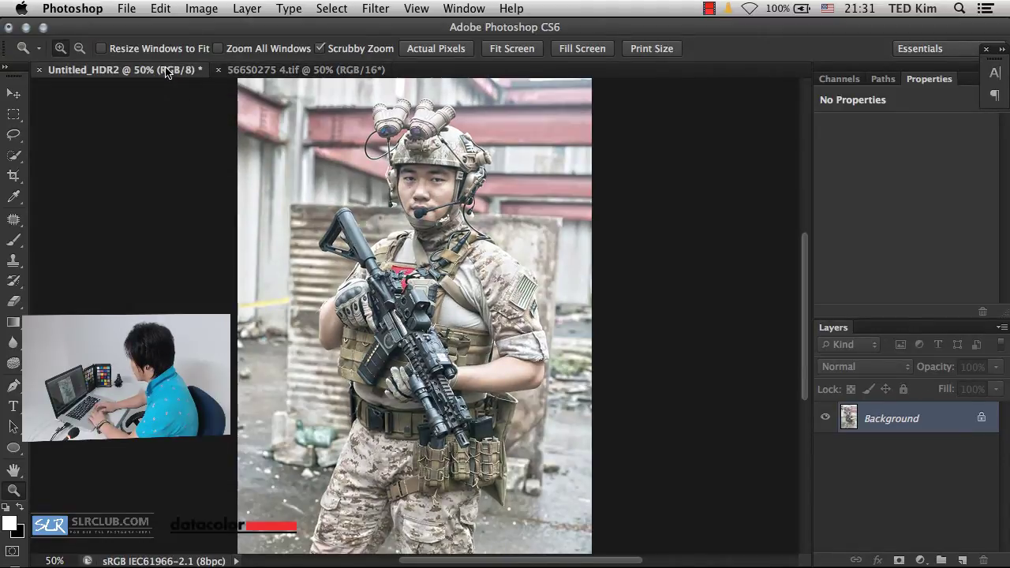
pyautogui.click(254, 73)
pyautogui.click(176, 72)
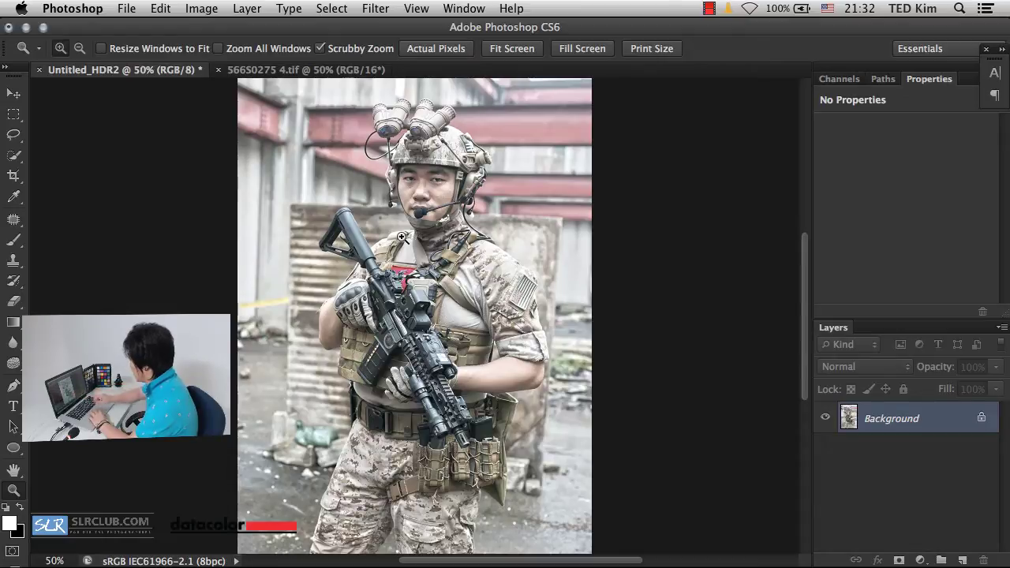
pyautogui.click(323, 70)
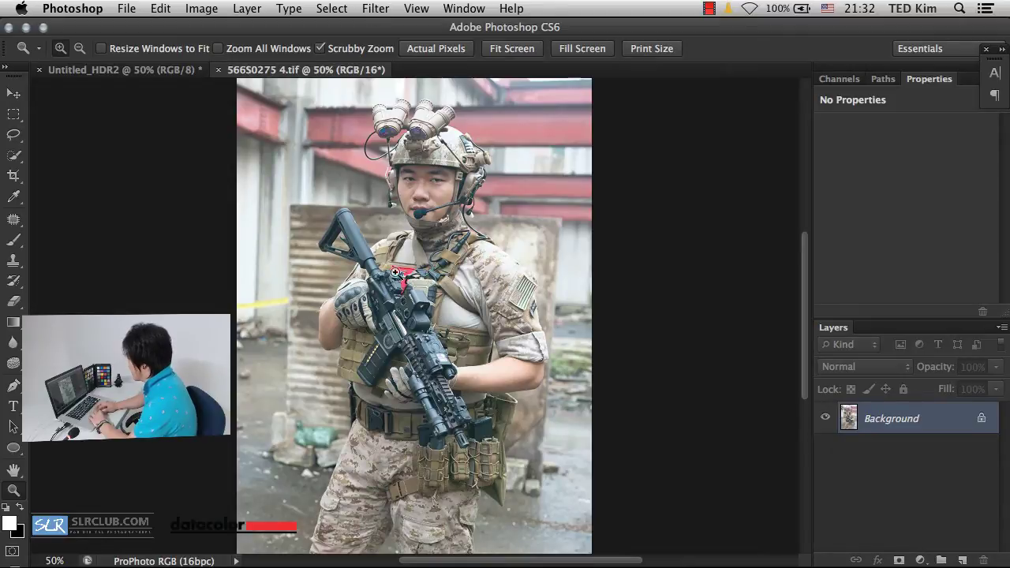
# Step: Start Photomatix Tone Mapping on 566S0275 4.tif and reset the Details Enhancer settings to their defaults
pyautogui.click(376, 9)
pyautogui.moveTo(446, 387)
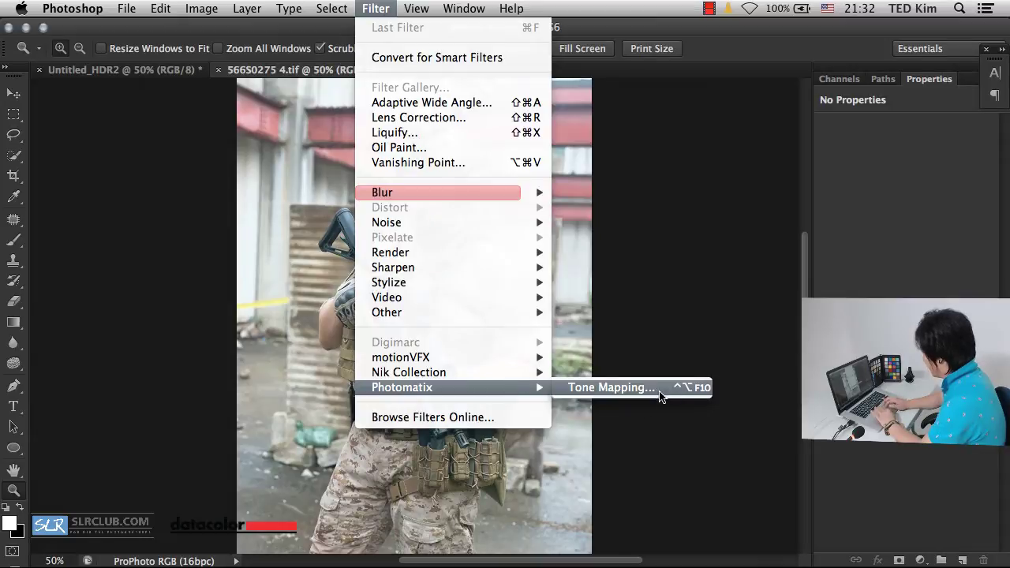
pyautogui.click(657, 391)
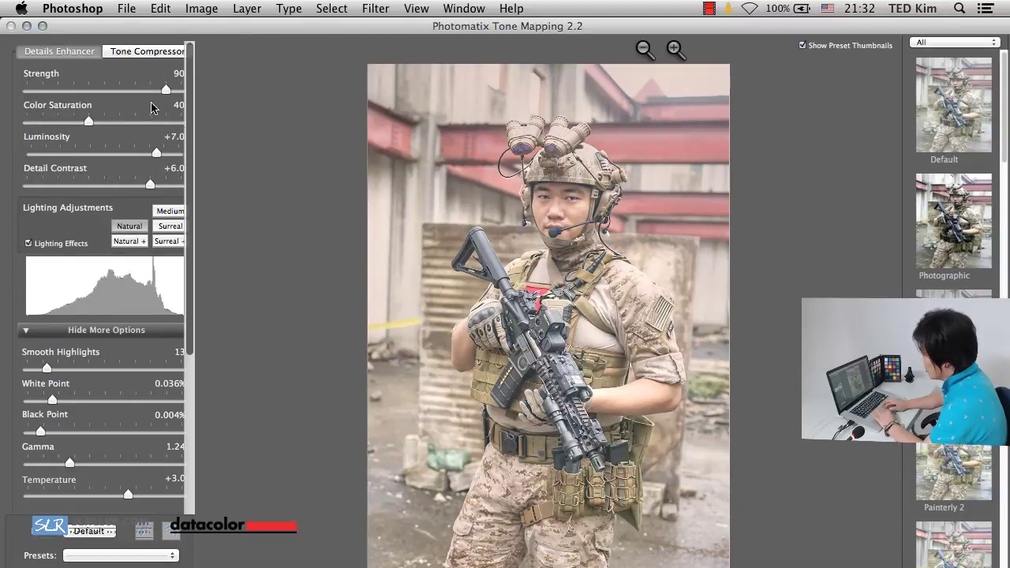
pyautogui.click(158, 57)
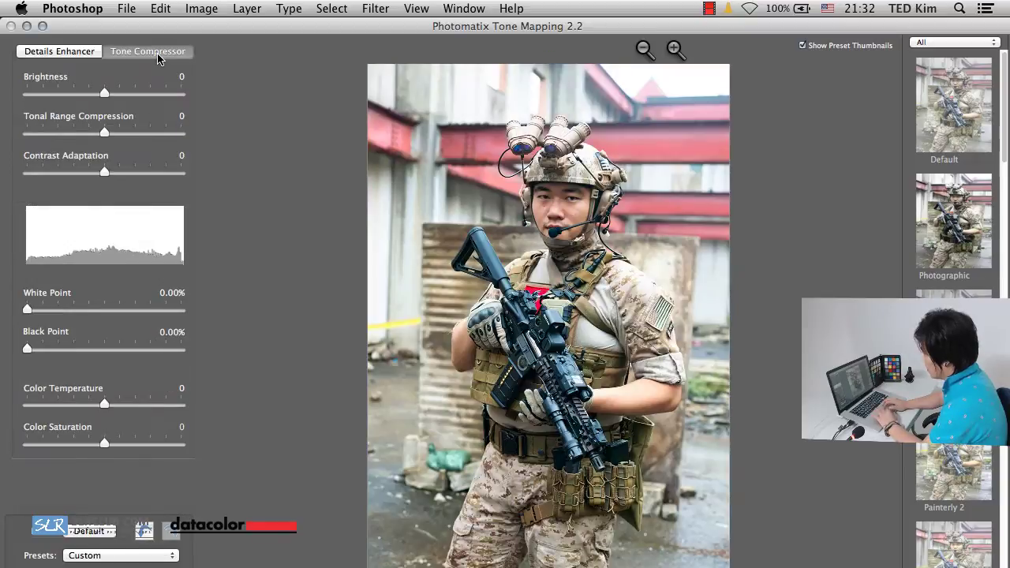
pyautogui.click(76, 56)
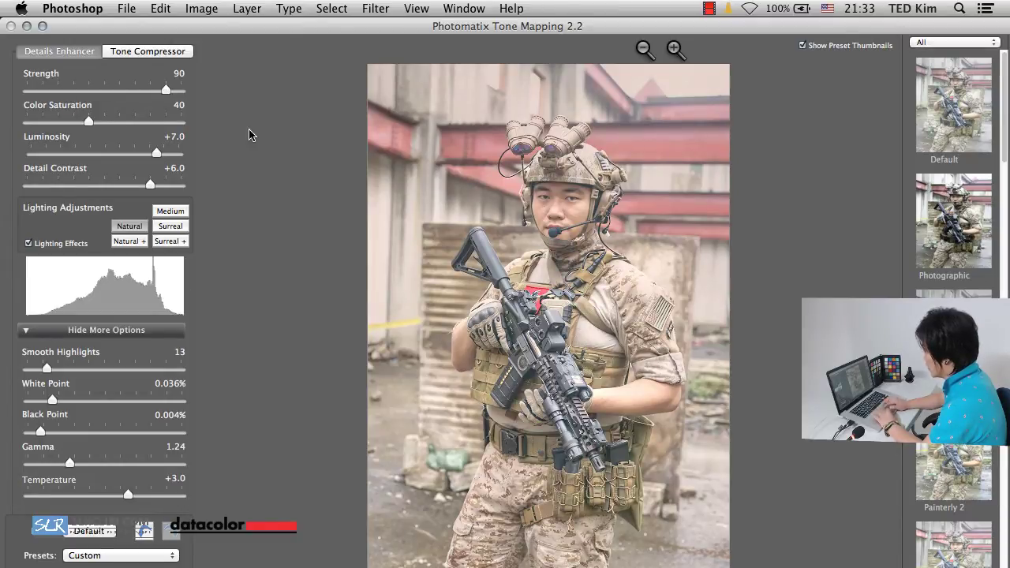
pyautogui.moveTo(166, 89); pyautogui.dragTo(102, 89)
pyautogui.click(87, 533)
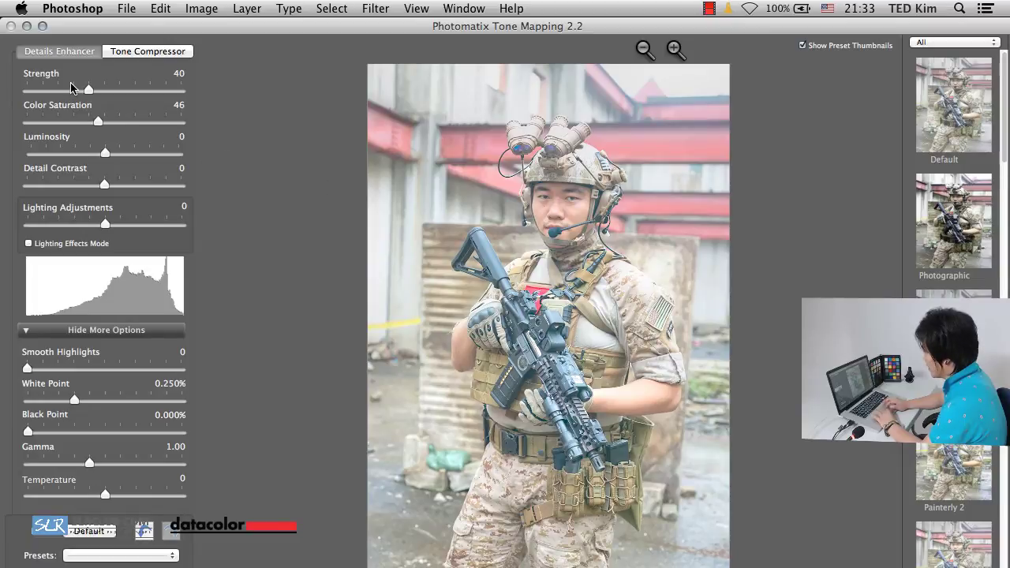
# Step: Set the Details Enhancer Strength to 90 and apply the tone mapping to 566S0275 4.tif
pyautogui.moveTo(90, 92); pyautogui.dragTo(163, 91)
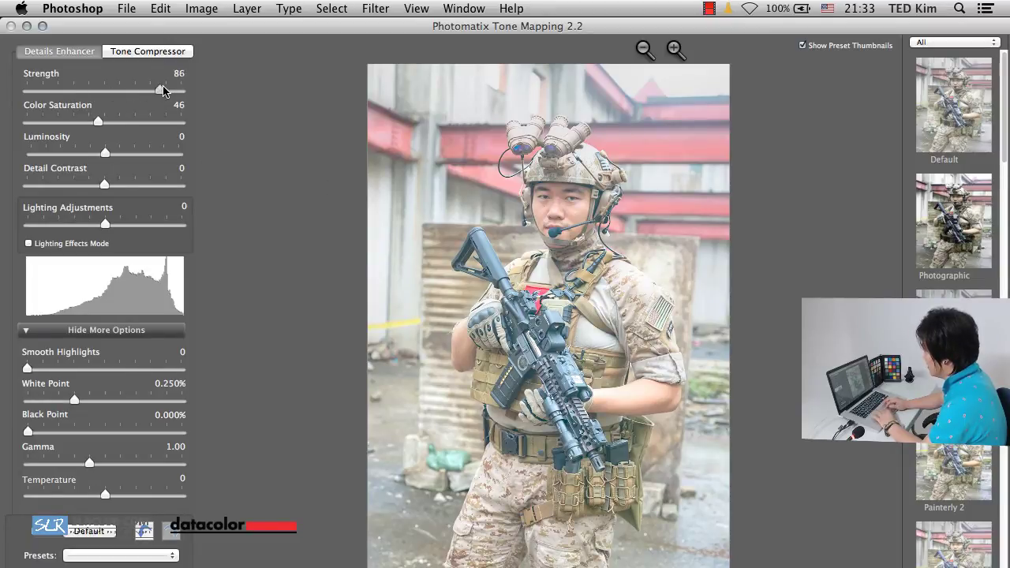
pyautogui.click(178, 73)
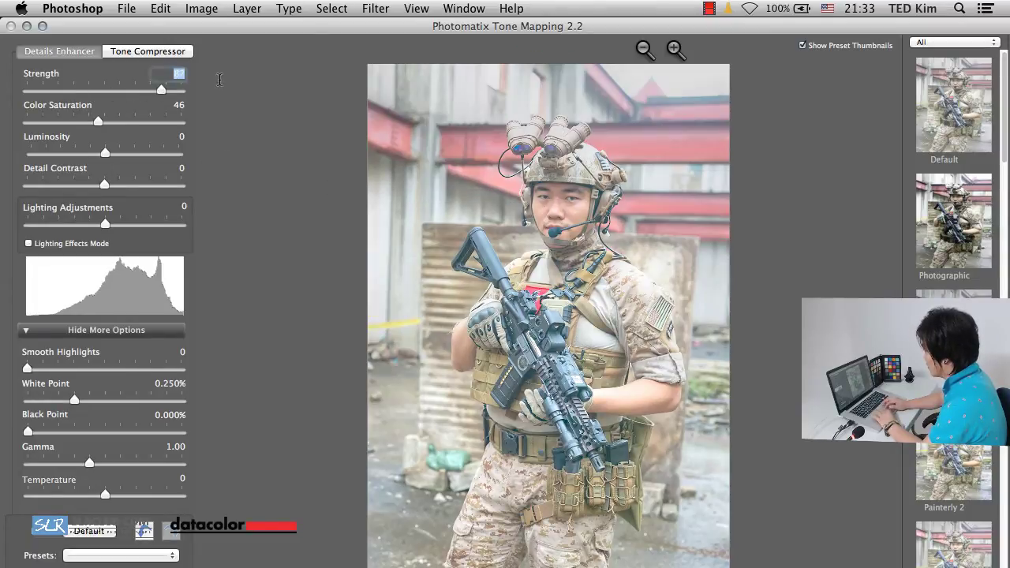
pyautogui.write('90')
pyautogui.press('Return')
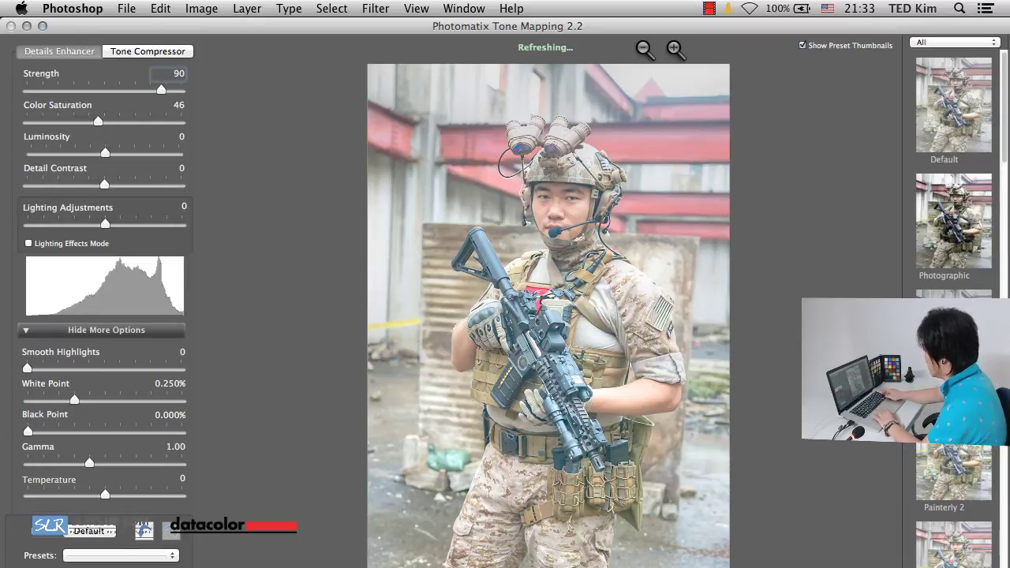
pyautogui.press('Return')
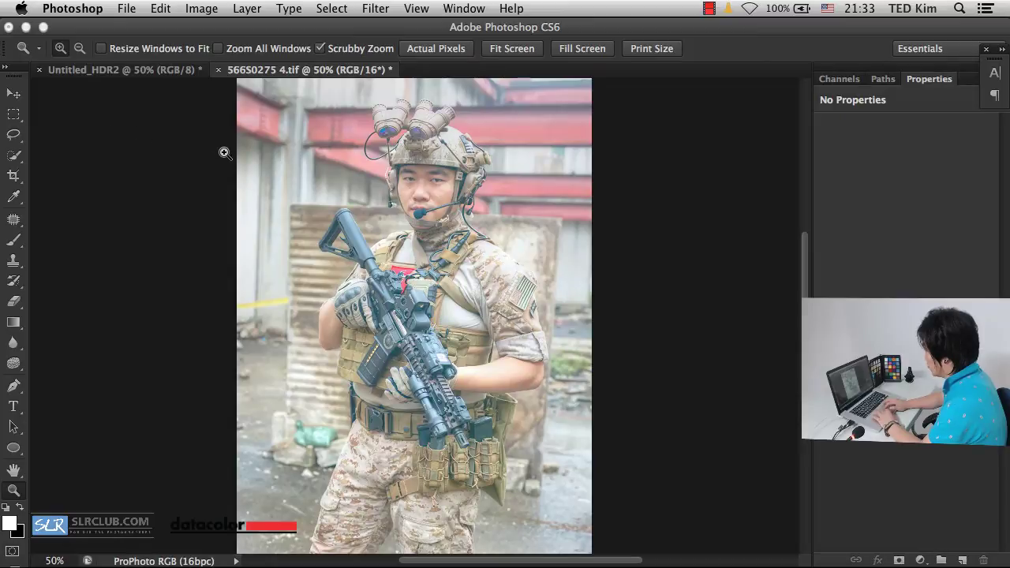
# Step: Undo the applied tone mapping and reopen Photomatix Tone Mapping with the Details Enhancer method
pyautogui.press('super+z')
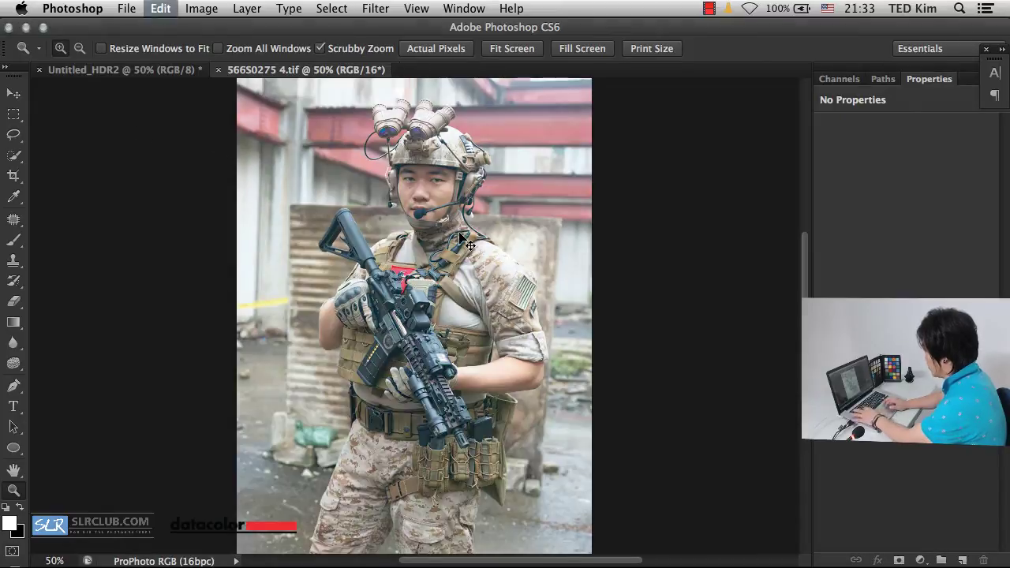
pyautogui.click(374, 8)
pyautogui.moveTo(415, 387)
pyautogui.click(564, 388)
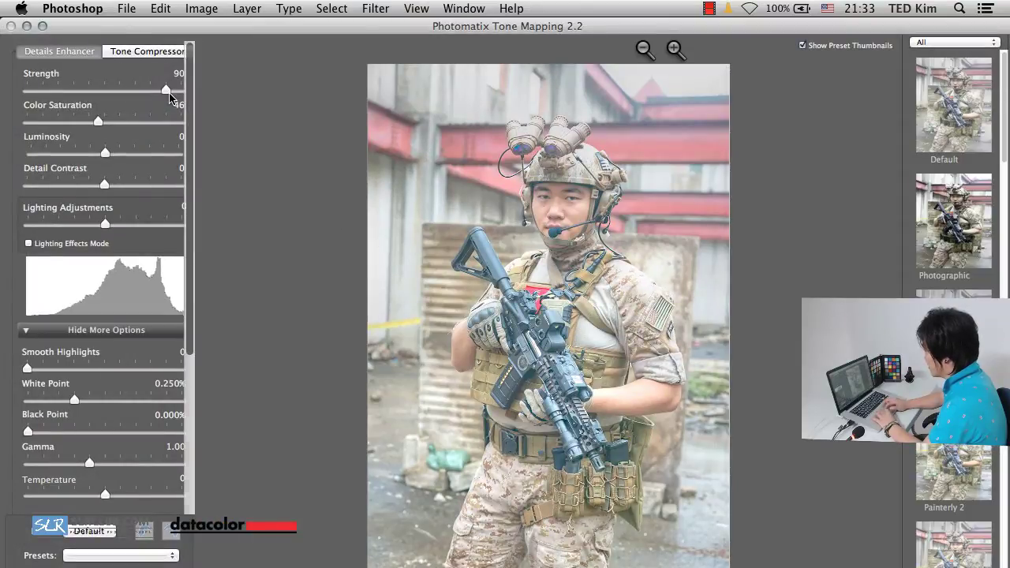
pyautogui.click(87, 54)
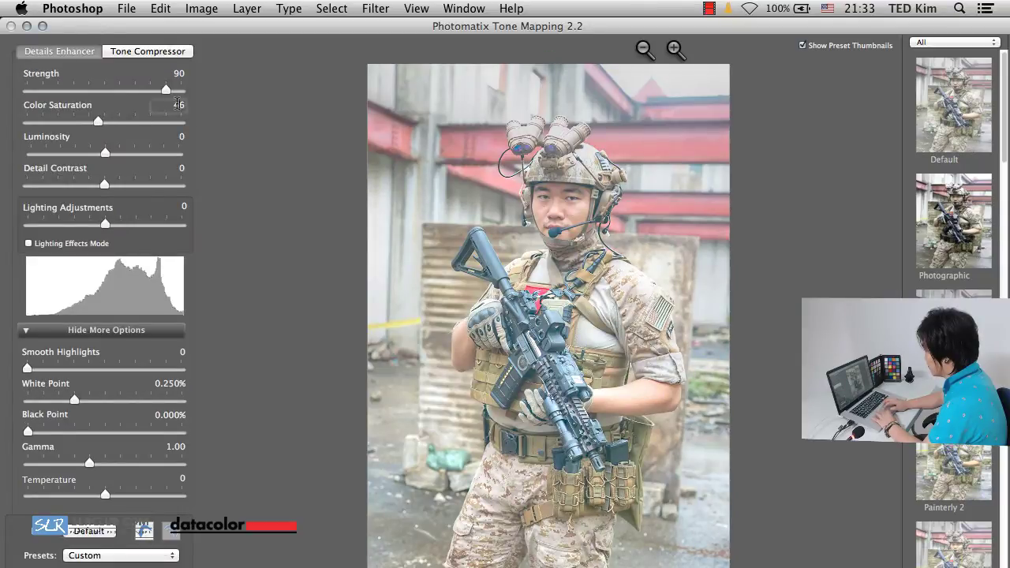
# Step: Set the Details Enhancer Color Saturation to 40 and raise Luminosity to +10.0
pyautogui.doubleClick(177, 104)
pyautogui.write('50')
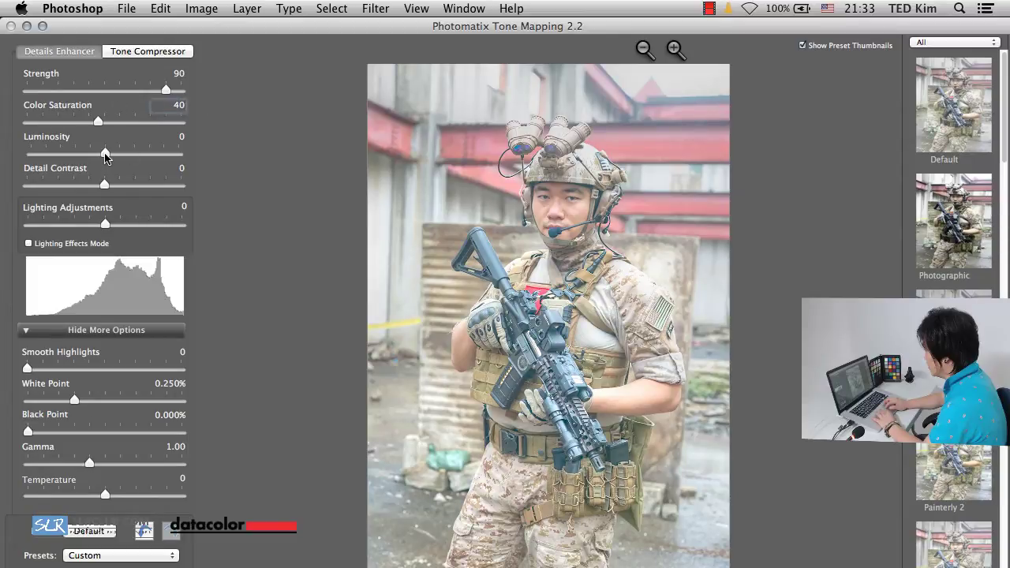
pyautogui.moveTo(105, 156); pyautogui.dragTo(205, 140)
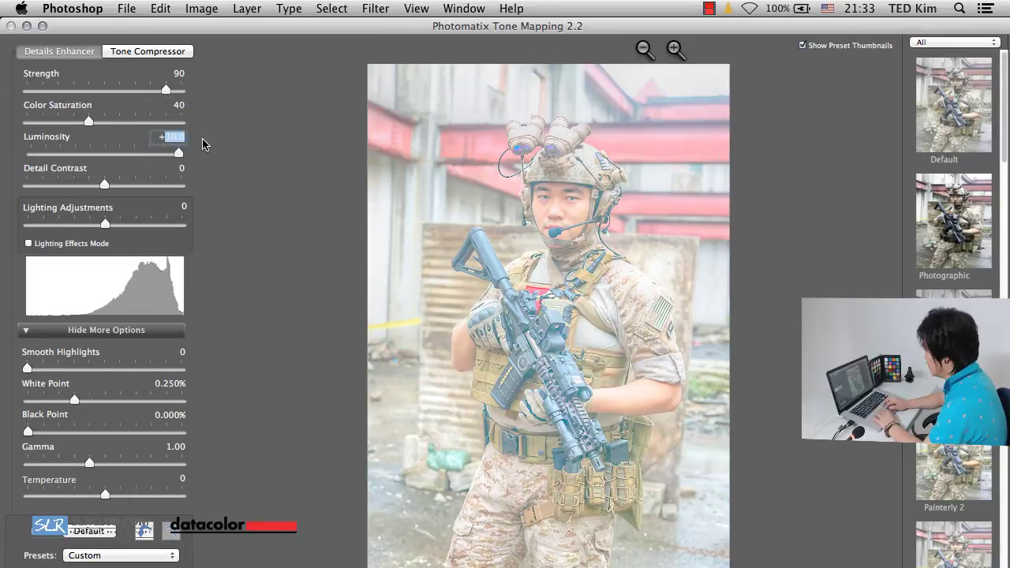
# Step: Set the Details Enhancer Luminosity to +7 and Detail Contrast to +7
pyautogui.write('7')
pyautogui.moveTo(108, 189); pyautogui.dragTo(219, 190)
pyautogui.press('Tab')
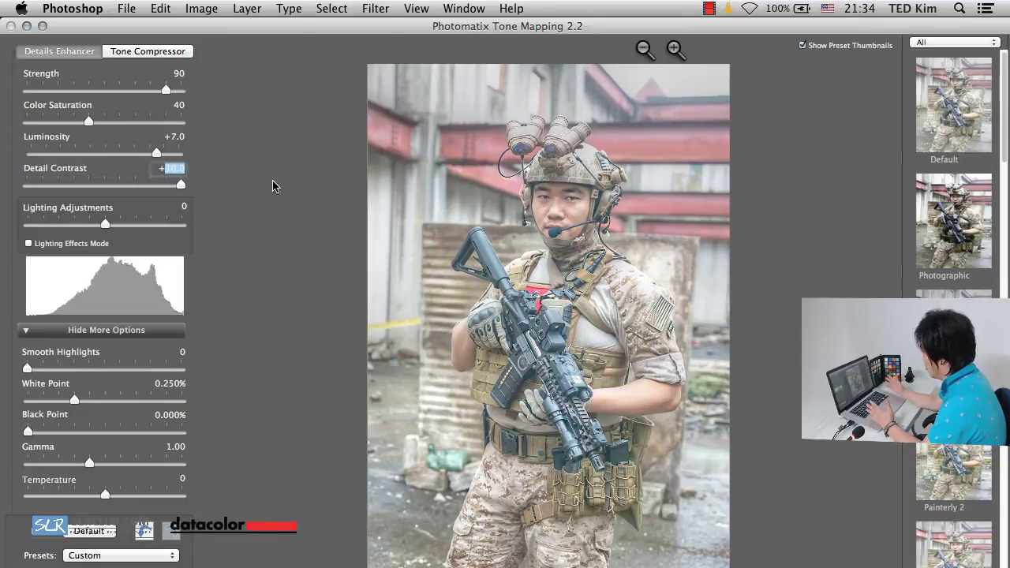
pyautogui.write('+7')
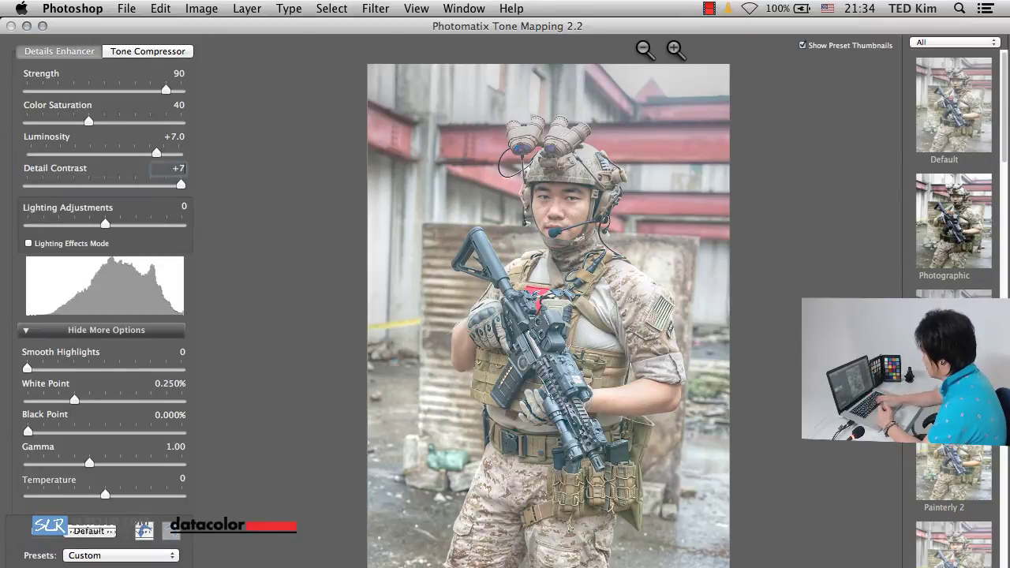
# Step: Turn on Lighting Effects Mode, try the Medium, Surreal and Natural lighting adjustments, and settle on Natural
pyautogui.click(28, 244)
pyautogui.click(133, 227)
pyautogui.click(179, 212)
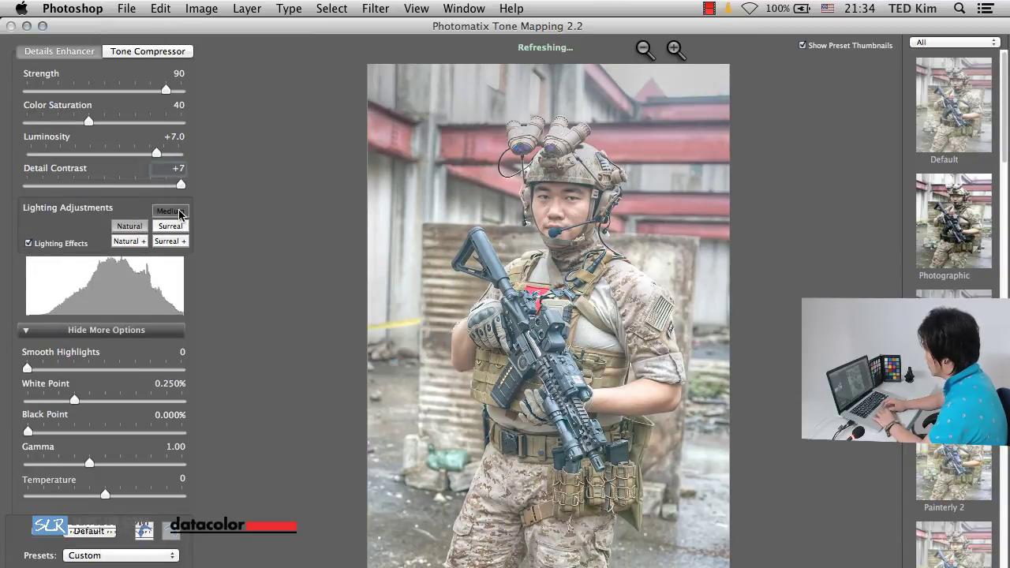
pyautogui.click(178, 228)
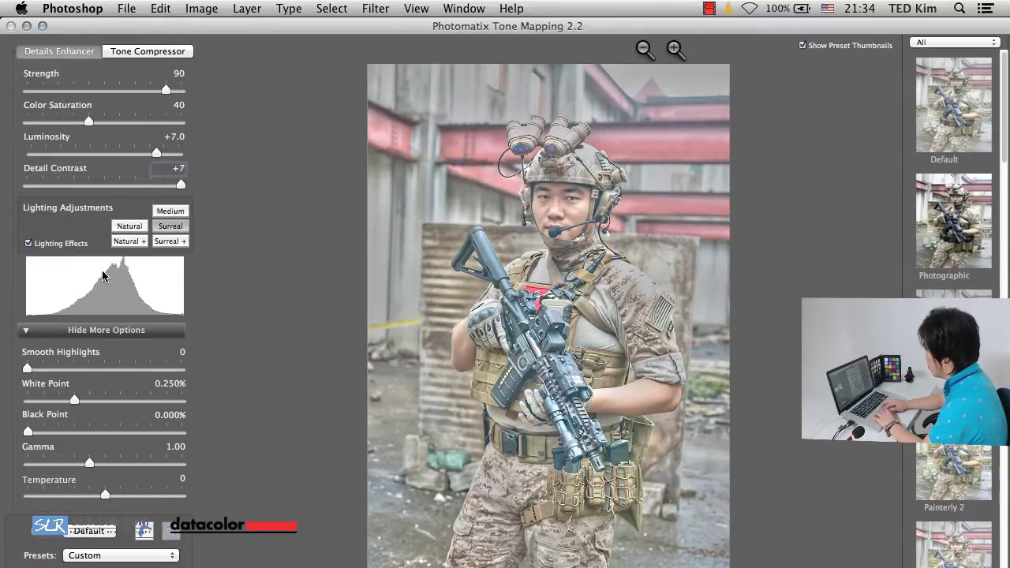
pyautogui.click(124, 228)
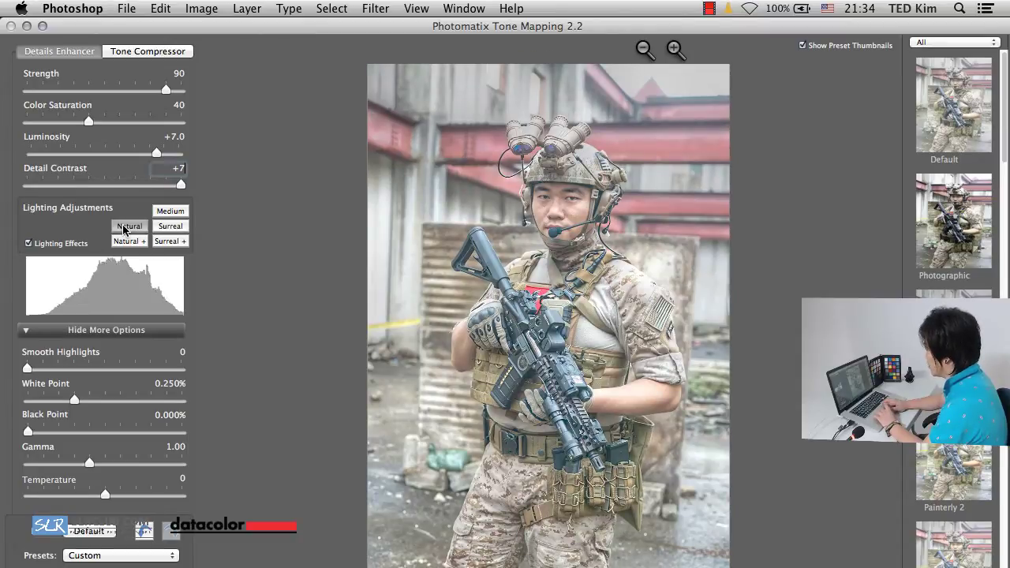
pyautogui.click(169, 227)
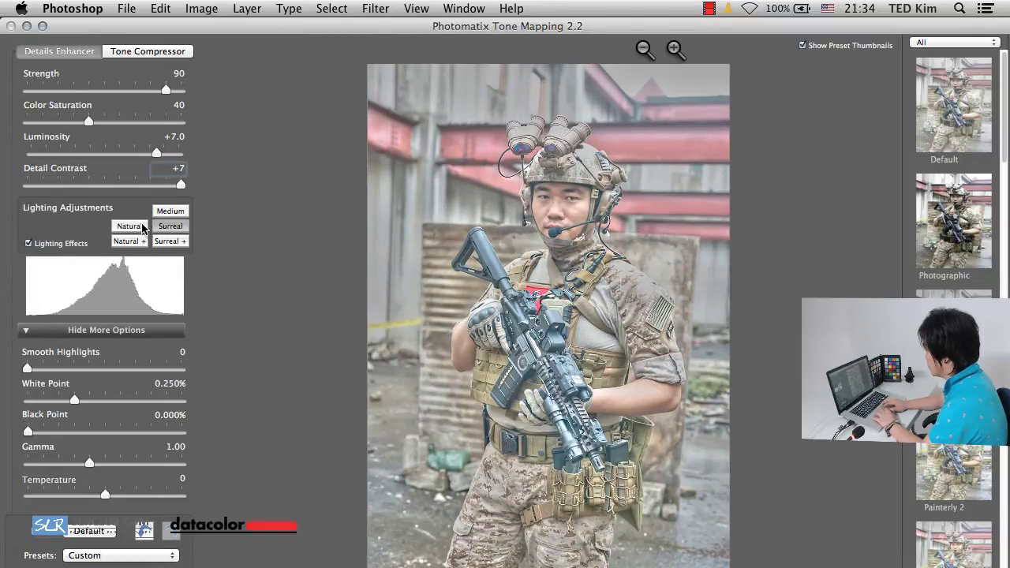
pyautogui.click(141, 227)
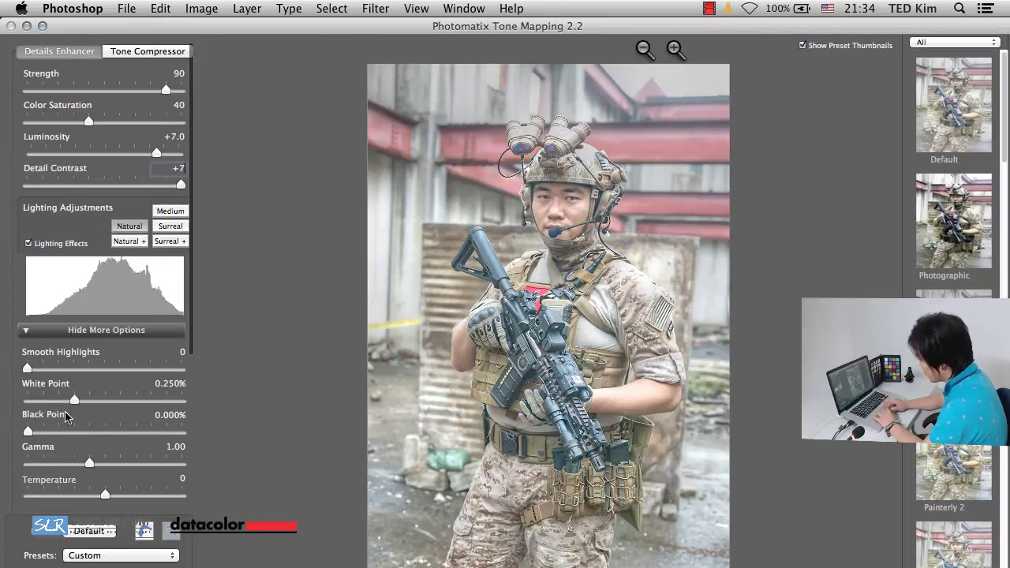
# Step: Set Micro-smoothing to 11.4 and Shadows Clipping to 70, keep Shadows Smoothness at 0, and apply the tone mapping
pyautogui.scroll(-5, 66, 416)
pyautogui.scroll(1, 67, 417)
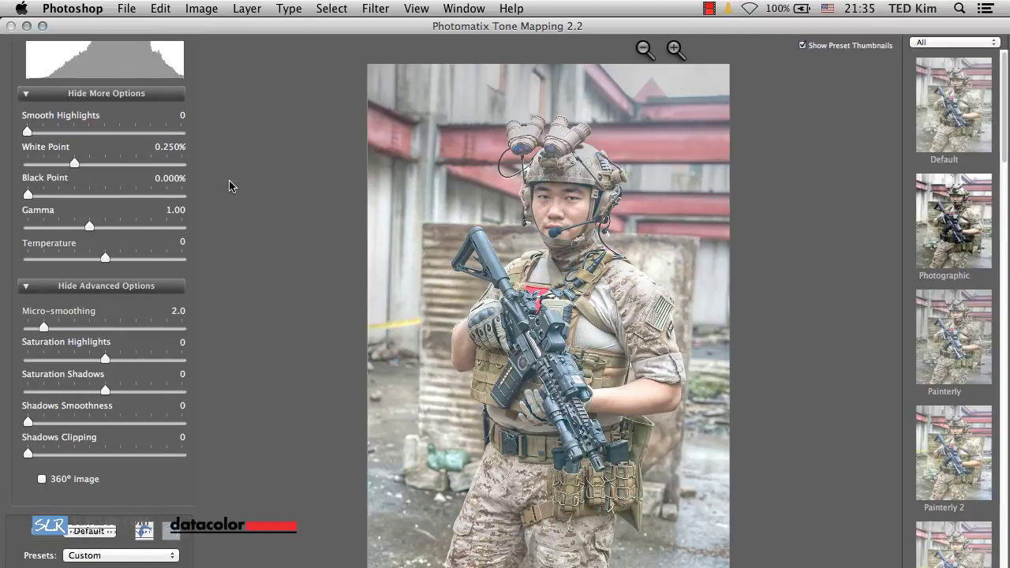
pyautogui.moveTo(44, 328); pyautogui.dragTo(89, 330)
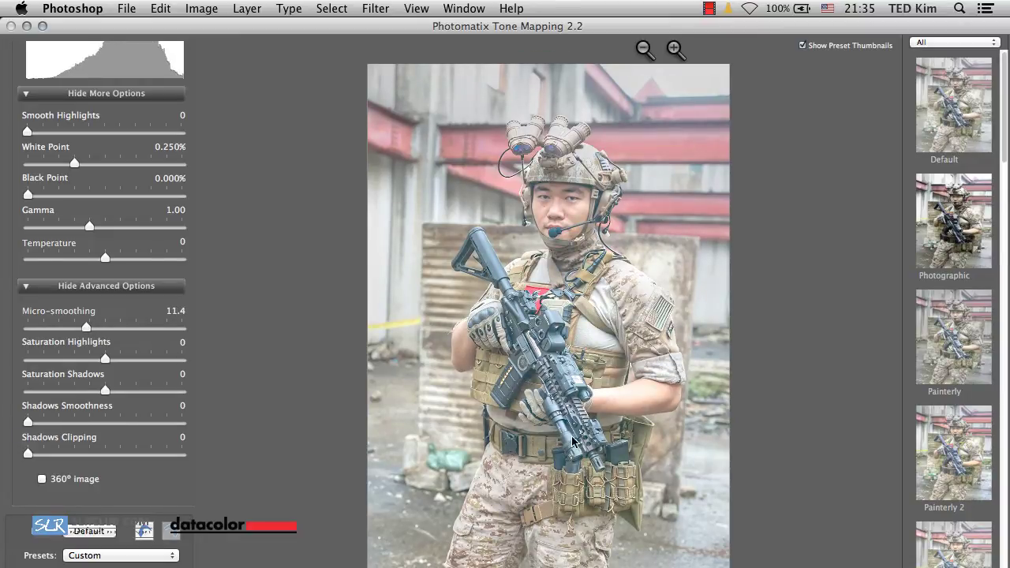
pyautogui.moveTo(28, 456); pyautogui.dragTo(154, 455)
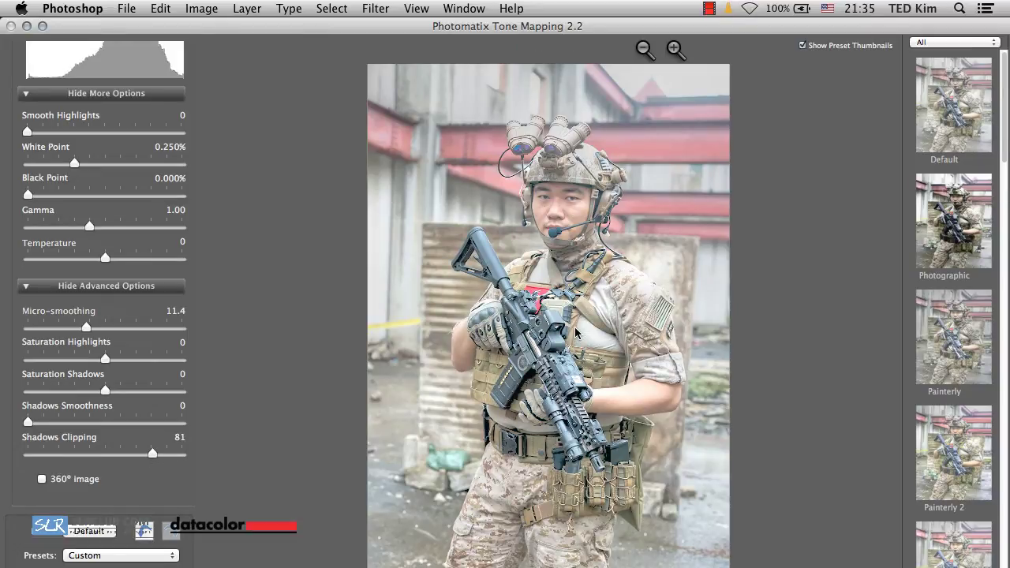
pyautogui.moveTo(153, 458); pyautogui.dragTo(135, 458)
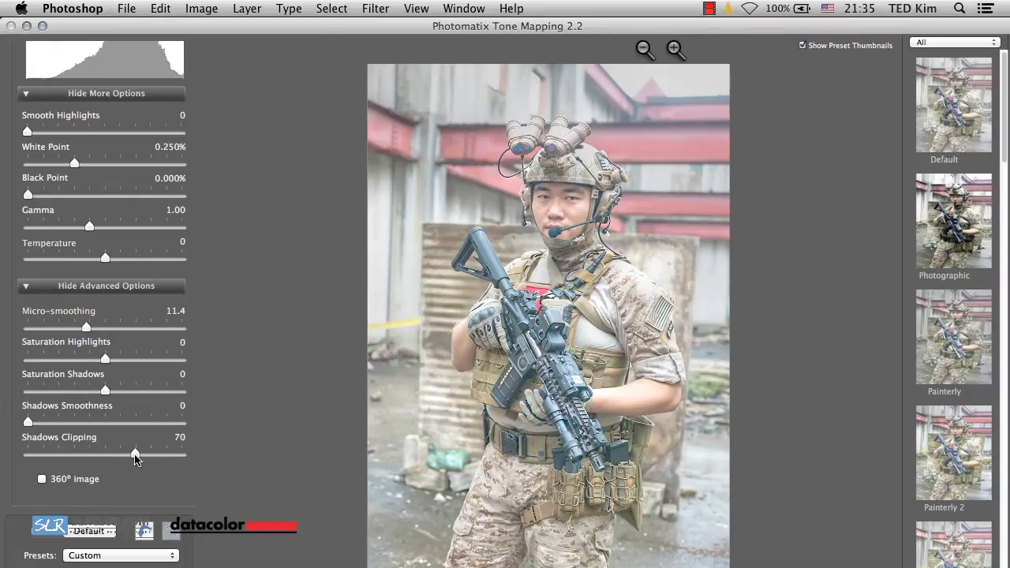
pyautogui.moveTo(28, 422); pyautogui.dragTo(0, 406)
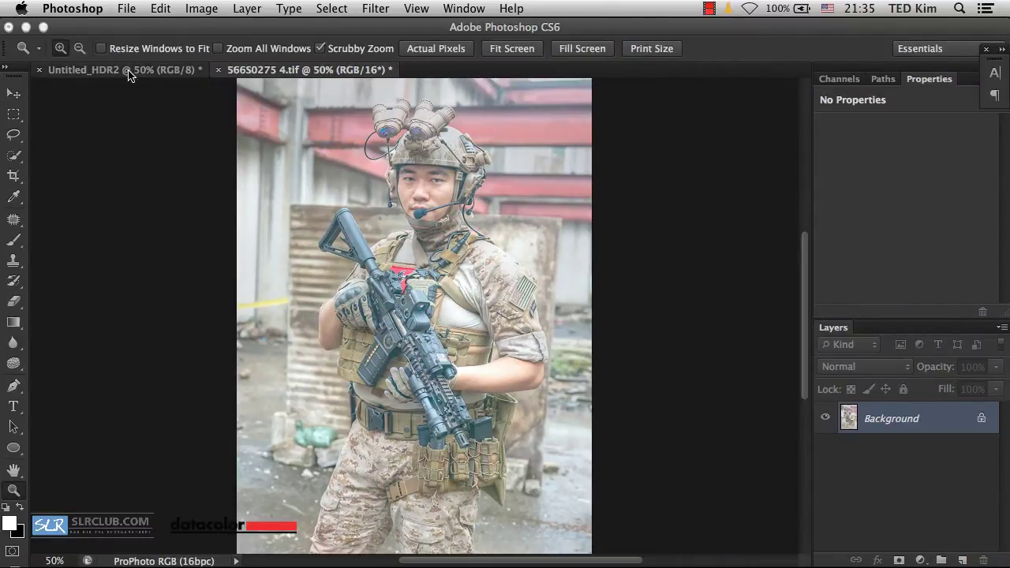
# Step: Compare the tone-mapped 566S0275 4.tif with the Untitled_HDR2 document, ending on 566S0275 4.tif
pyautogui.click(129, 75)
pyautogui.click(276, 71)
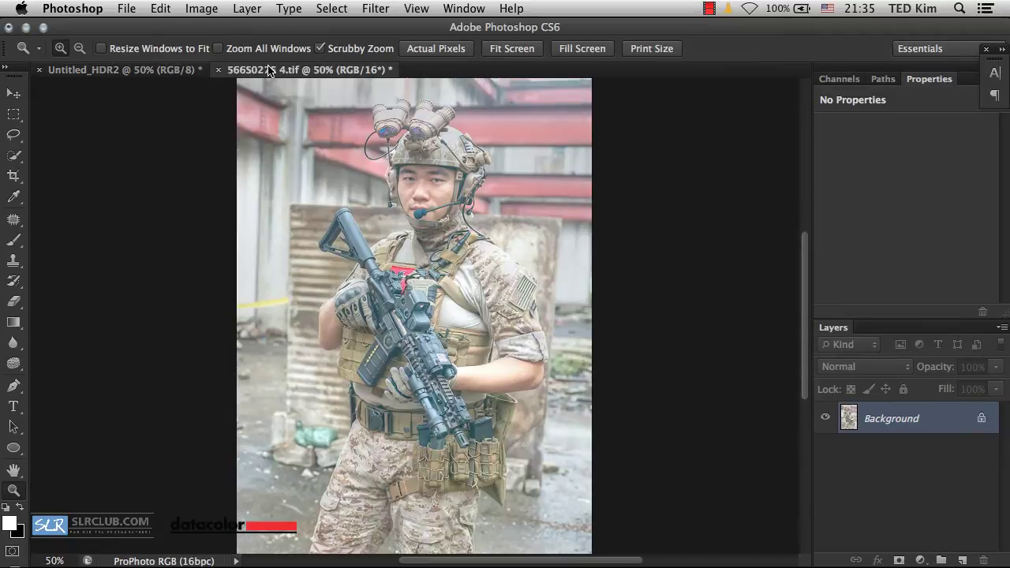
pyautogui.click(158, 72)
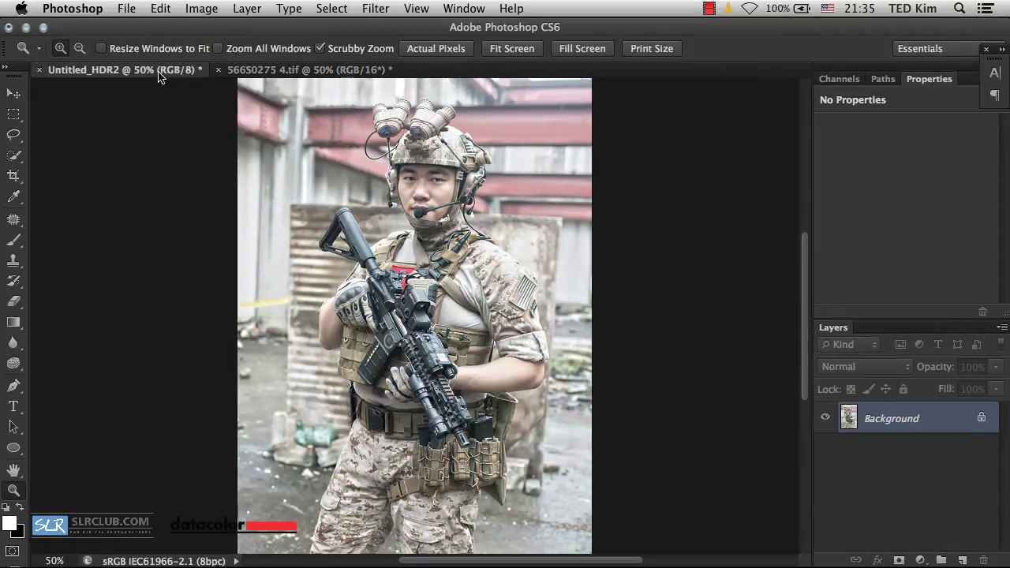
pyautogui.click(335, 71)
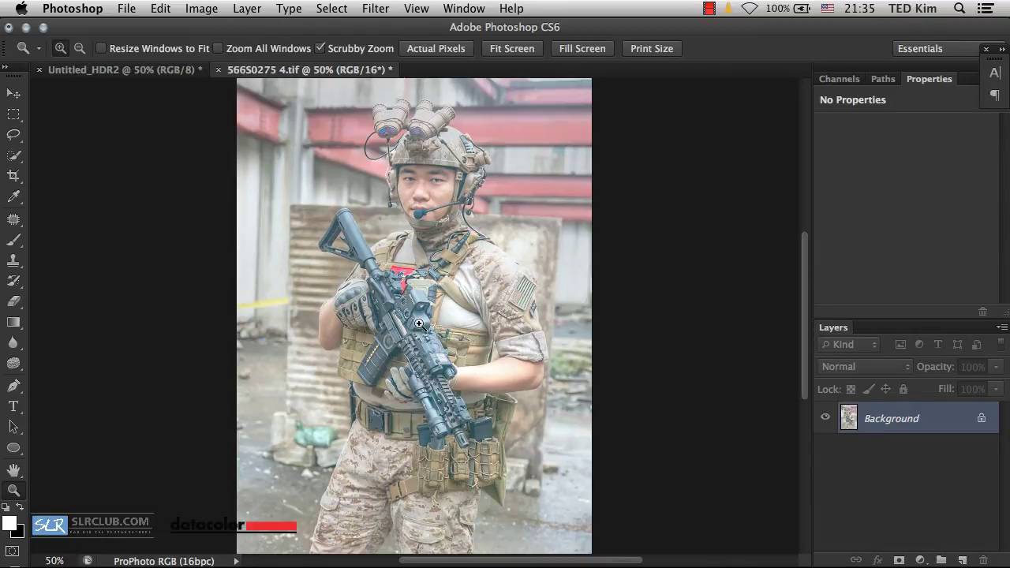
# Step: Duplicate the Background layer of 566S0275 4.tif and set the copy's blend mode to Soft Light
pyautogui.press('super+j')
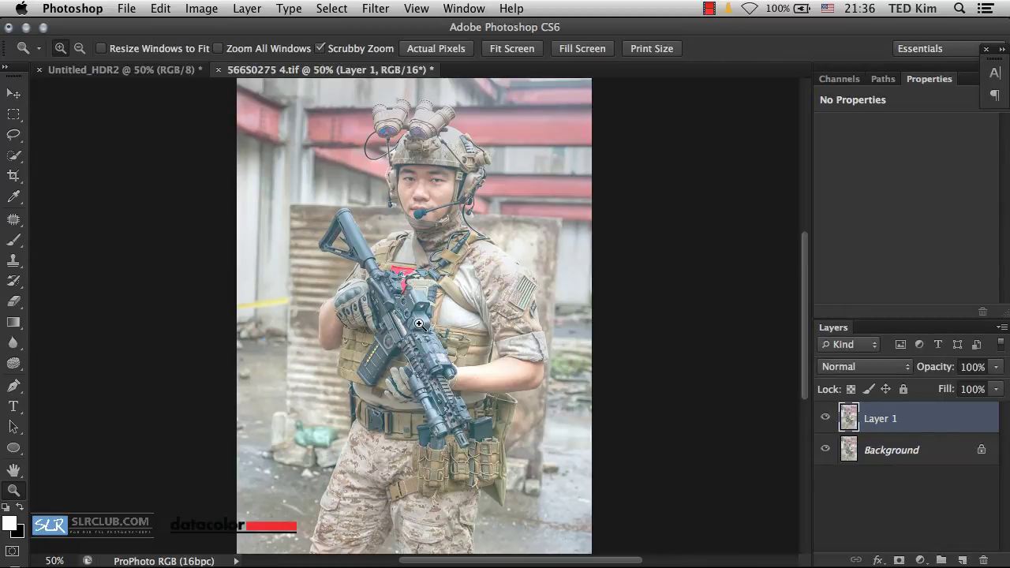
pyautogui.click(866, 367)
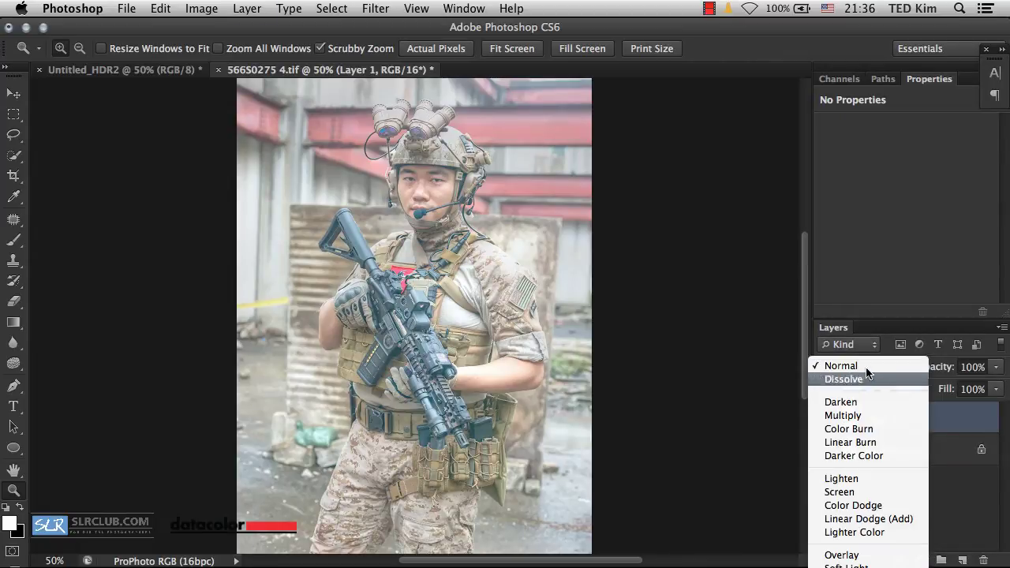
pyautogui.click(859, 566)
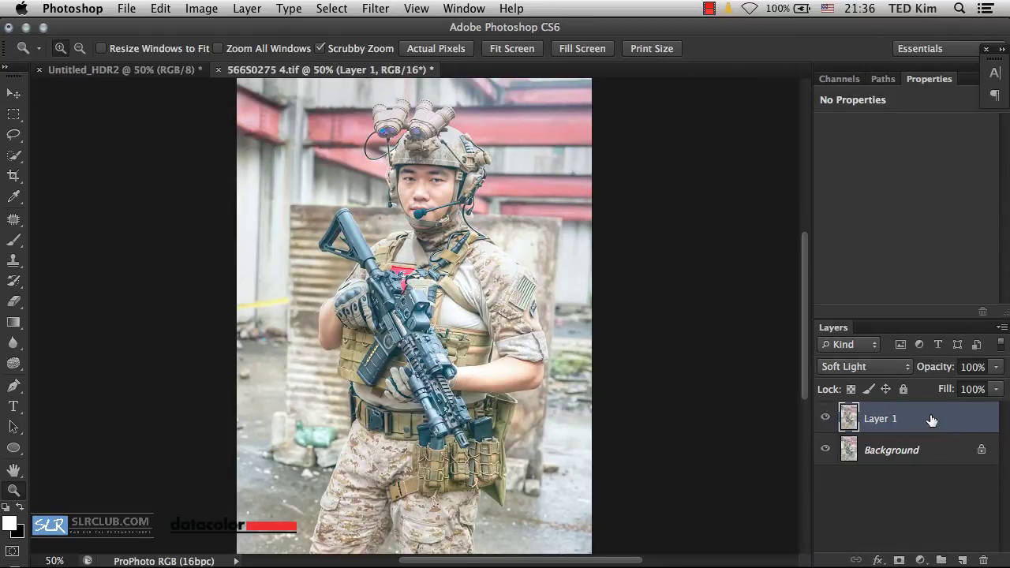
# Step: Add a Hue/Saturation adjustment layer above Layer 1 and apply its Sepia preset
pyautogui.click(921, 561)
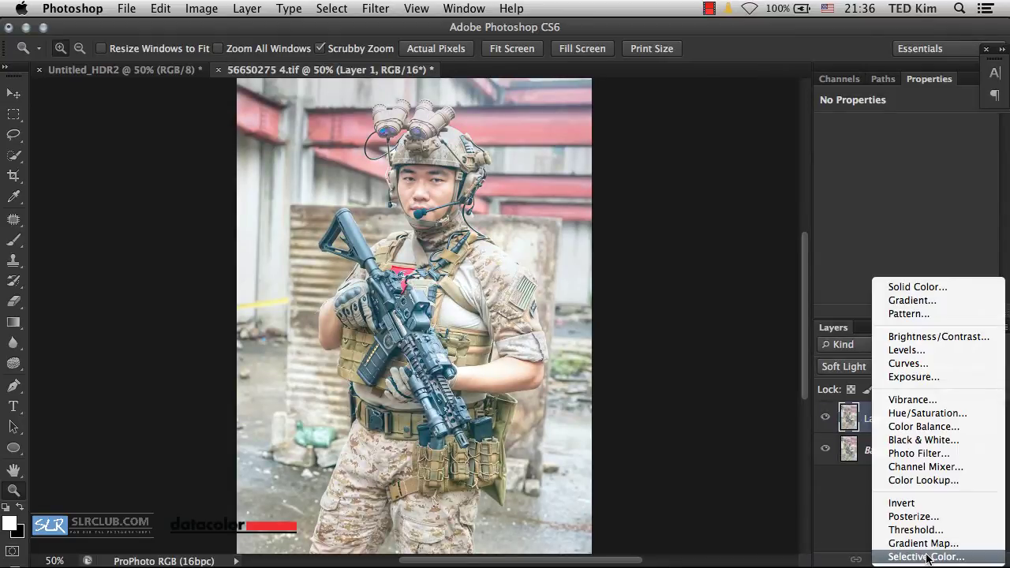
pyautogui.click(944, 420)
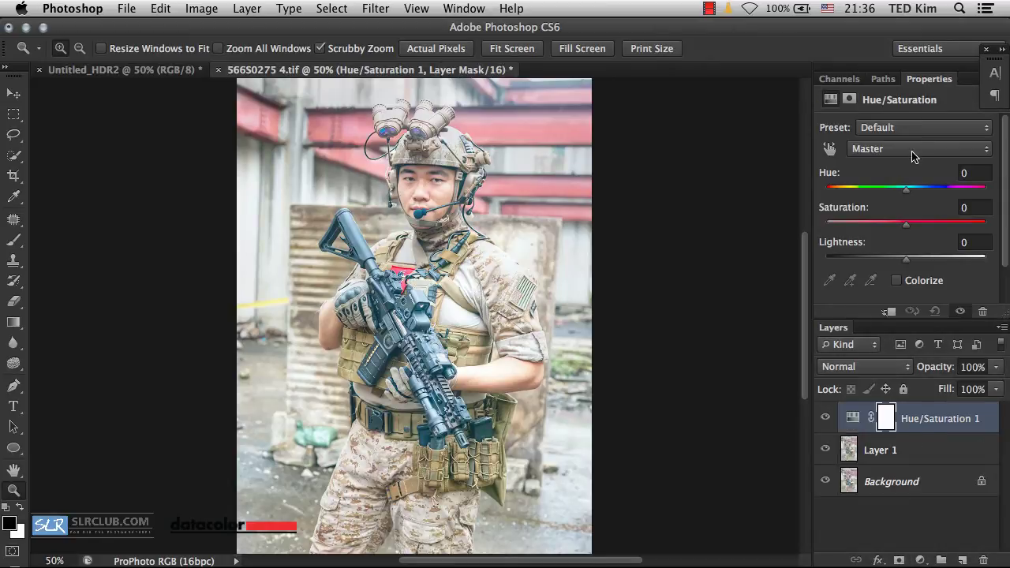
pyautogui.click(918, 127)
pyautogui.click(907, 209)
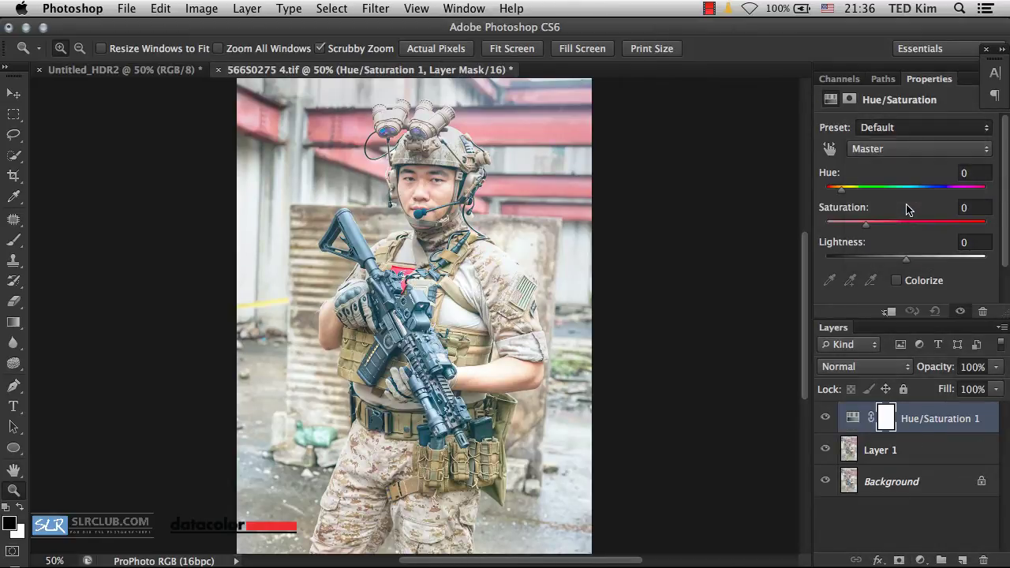
# Step: Split the Hue/Saturation layer's Underlying Layer black blend range to 0 / 128 and set the layer's opacity to 50%
pyautogui.doubleClick(994, 427)
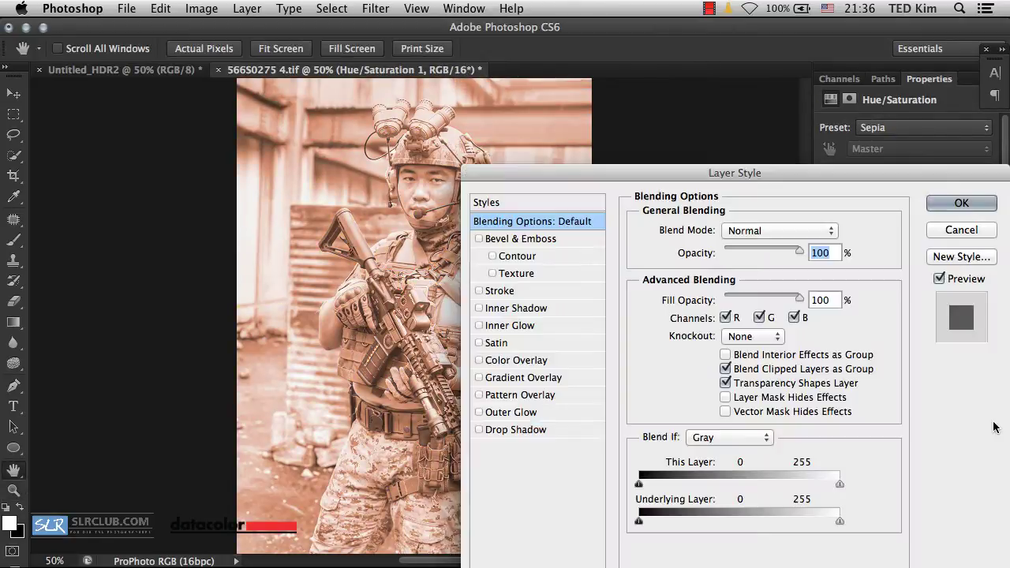
pyautogui.moveTo(660, 524); pyautogui.dragTo(741, 527)
pyautogui.press('Return')
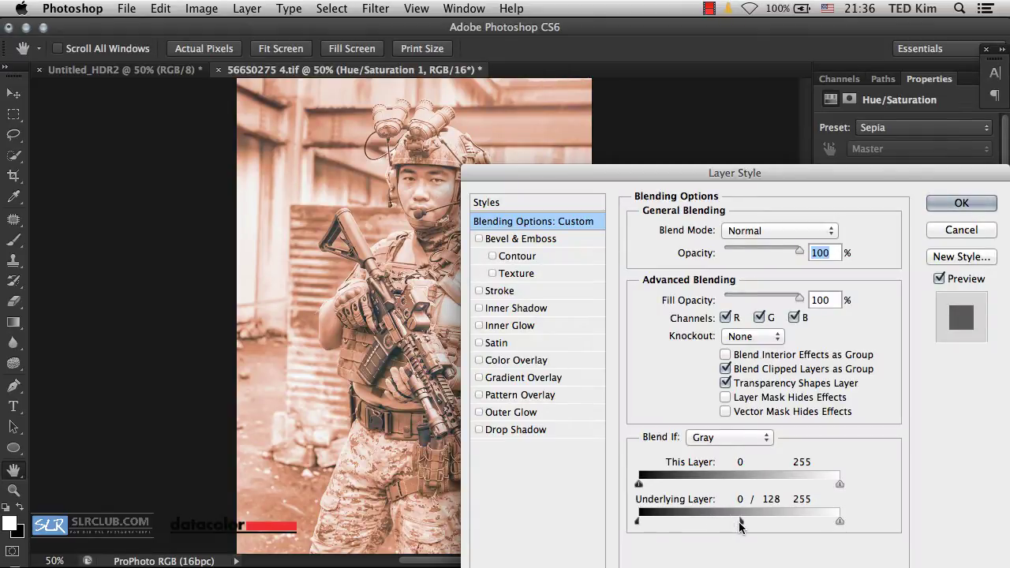
pyautogui.press('5')
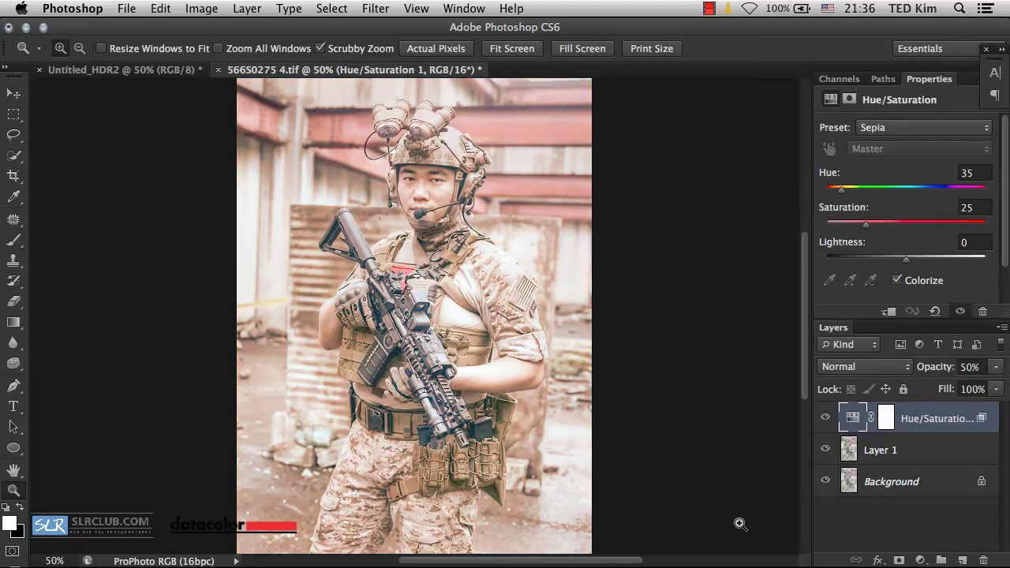
# Step: Duplicate the Background layer again, move the copy to the top of the layer stack and set it to Soft Light
pyautogui.click(906, 481)
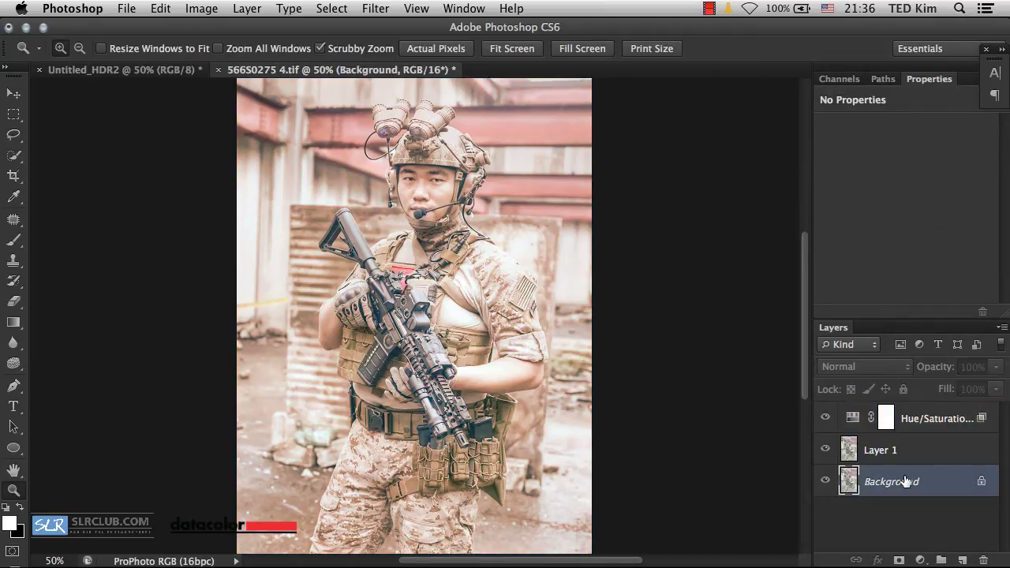
pyautogui.press('super+j')
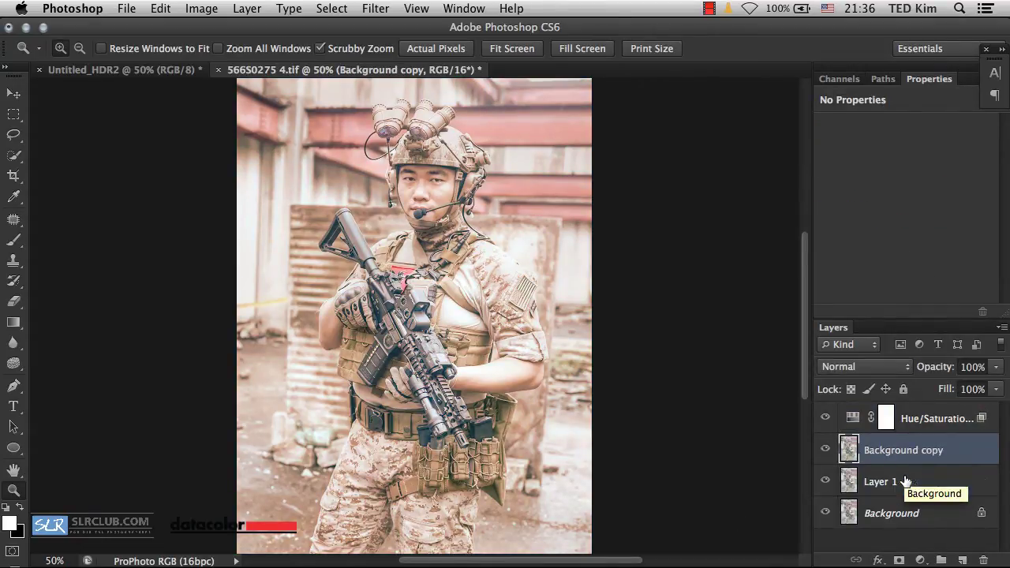
pyautogui.press('super+shift+bracketright')
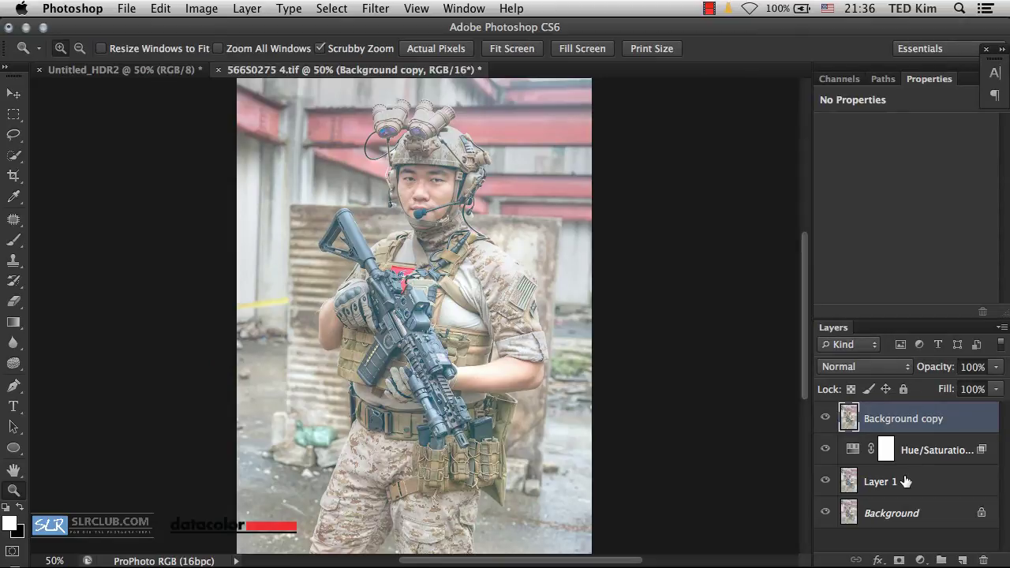
pyautogui.press('v')
pyautogui.hotkey('shift', 'alt', 'f')
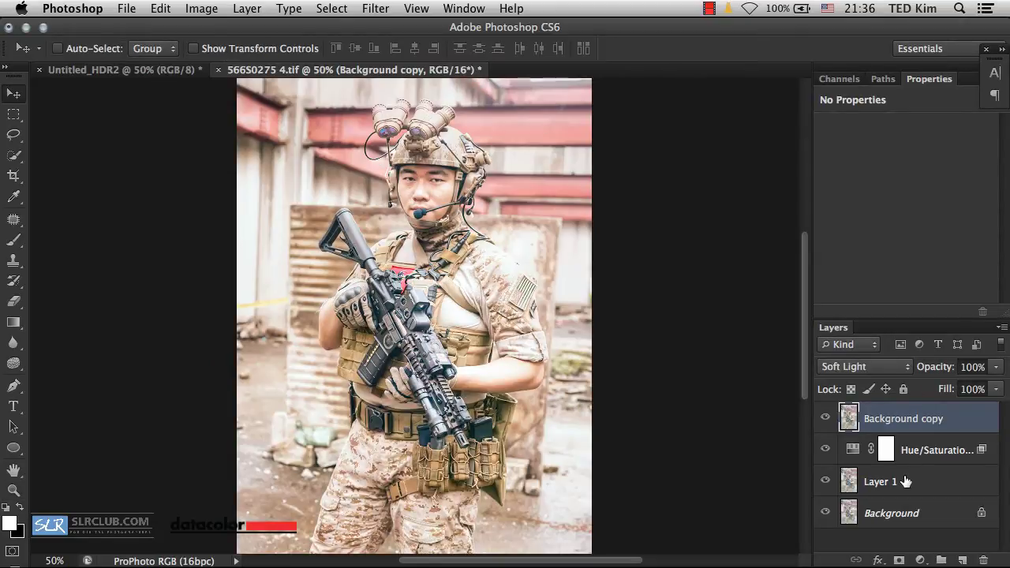
# Step: Add a Curves adjustment layer on top and pull the RGB curve's midtones down to darken the image
pyautogui.click(915, 560)
pyautogui.click(928, 361)
pyautogui.moveTo(902, 247); pyautogui.dragTo(912, 258)
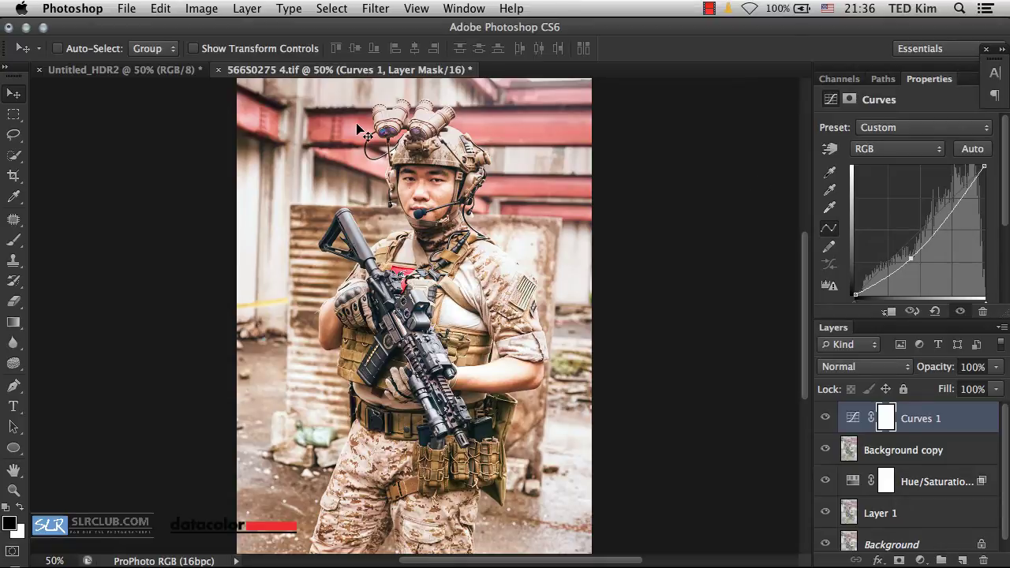
# Step: Compare the details of Untitled_HDR2 and 566S0275 4.tif with both documents at 100% magnification
pyautogui.click(139, 76)
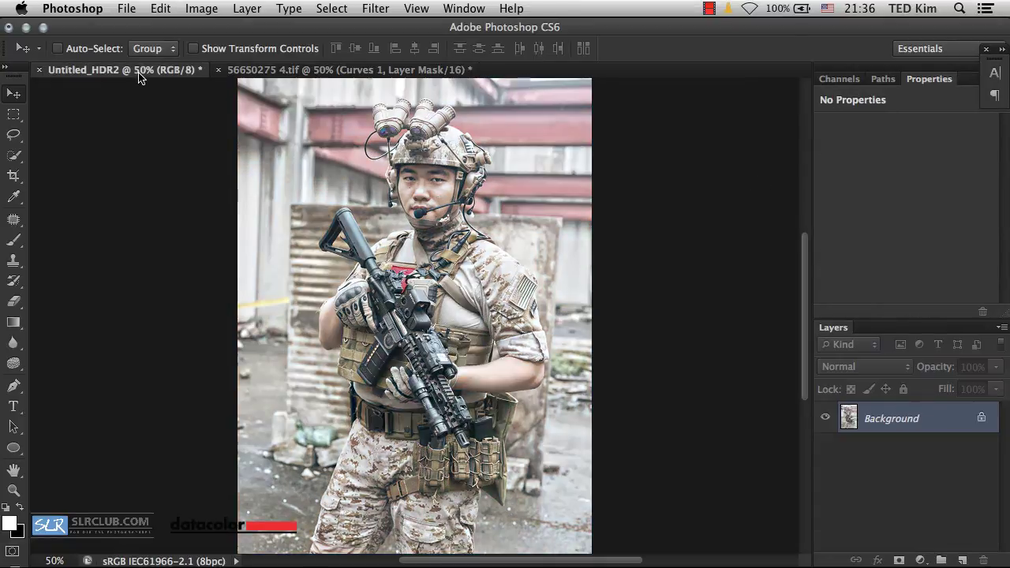
pyautogui.click(238, 73)
pyautogui.press('super+plus')
pyautogui.press('super+plus')
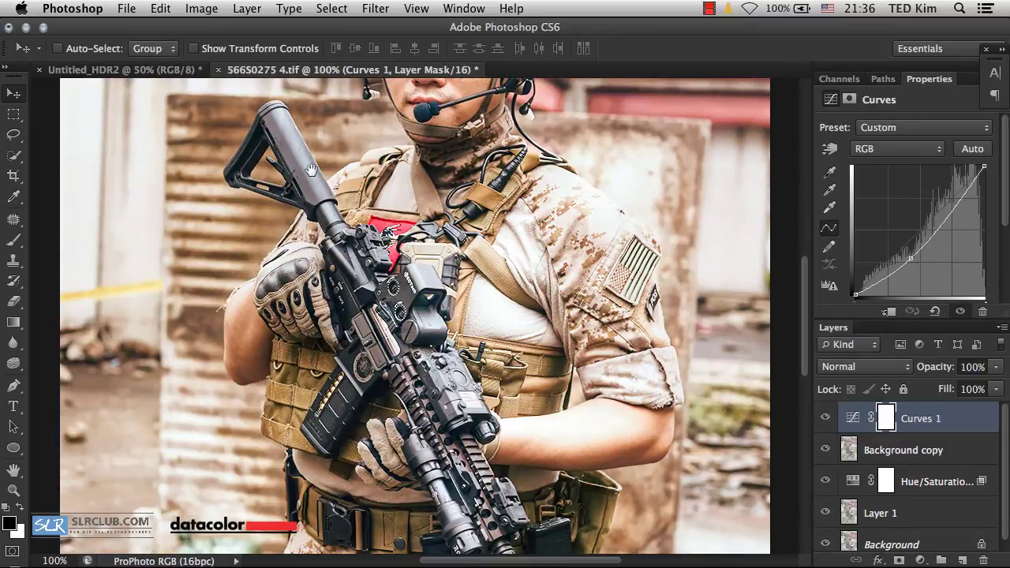
pyautogui.hscroll(-5, 173, 86)
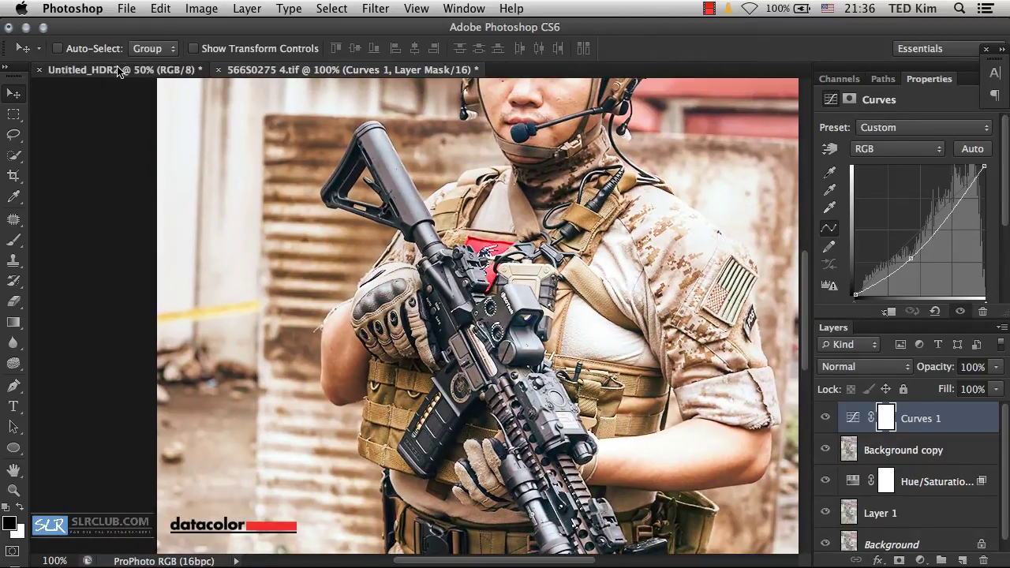
pyautogui.click(117, 69)
pyautogui.press('super+plus')
pyautogui.press('super+plus')
pyautogui.press('super+plus')
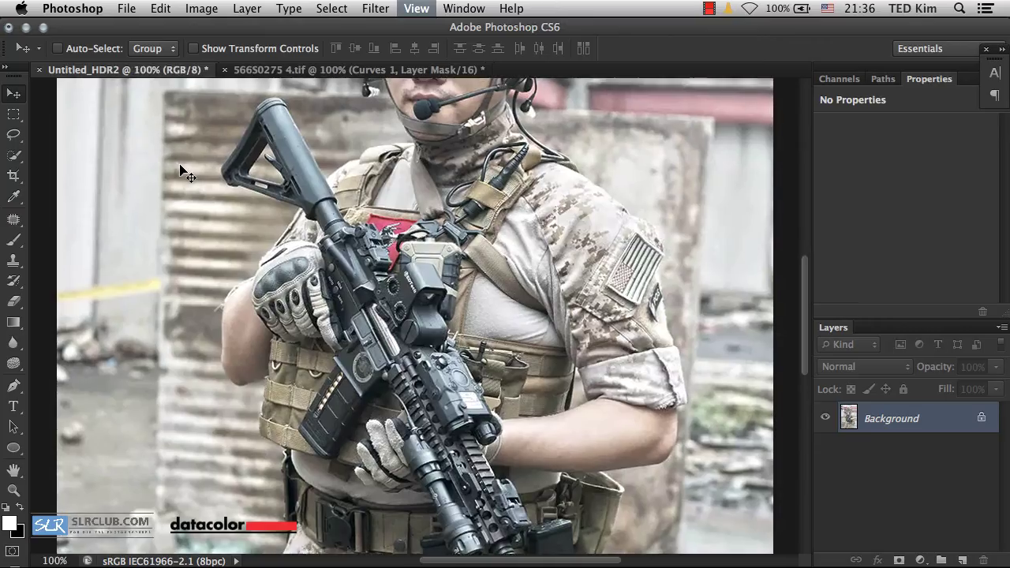
pyautogui.press('super+plus')
pyautogui.press('super+minus')
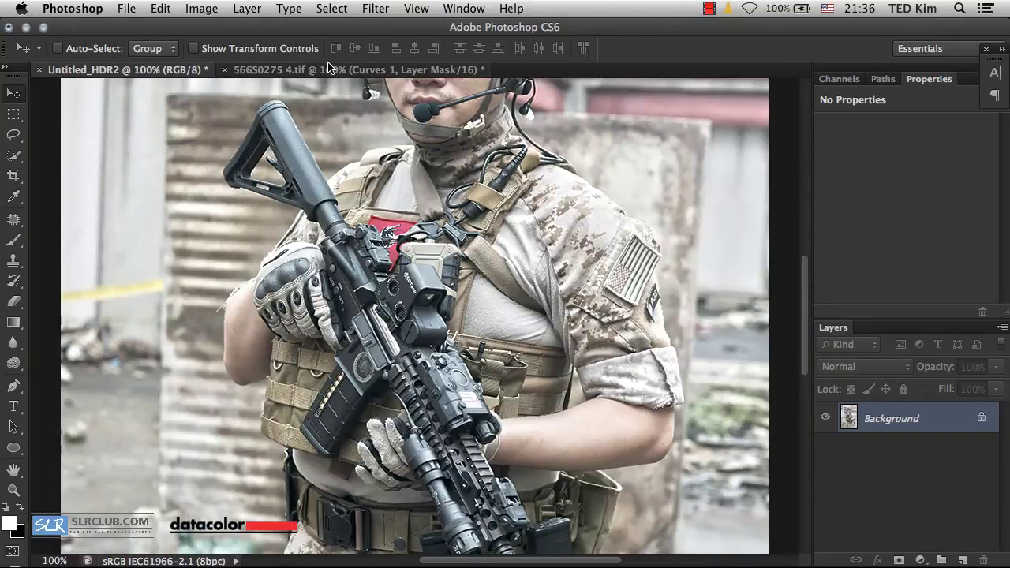
pyautogui.moveTo(331, 70)
pyautogui.mouseDown()
pyautogui.moveTo(406, 89)
pyautogui.moveTo(599, 80)
pyautogui.moveTo(448, 71)
pyautogui.moveTo(351, 83)
pyautogui.moveTo(327, 73)
pyautogui.mouseUp()
pyautogui.press('x')
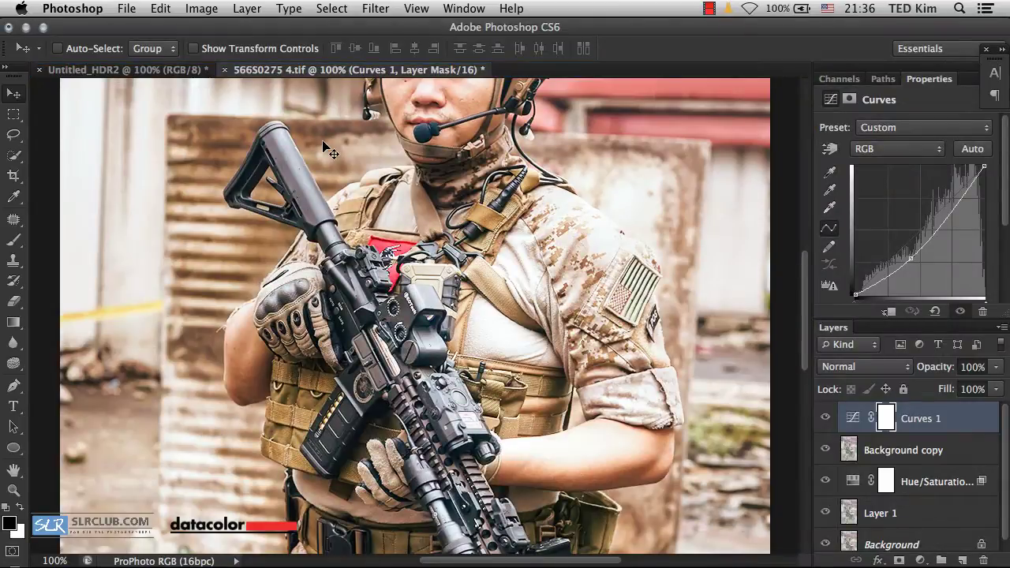
# Step: In Untitled_HDR2, duplicate the Background layer and set the copy to Soft Light at 20% opacity
pyautogui.click(169, 71)
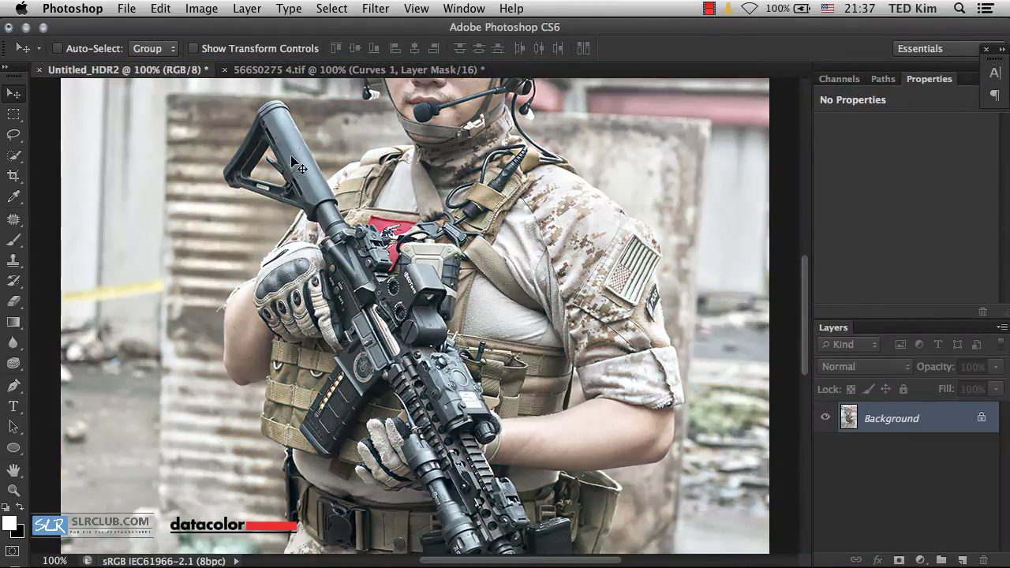
pyautogui.click(920, 561)
pyautogui.click(849, 480)
pyautogui.press('super+j')
pyautogui.hotkey('shift', 'alt', 'f')
pyautogui.press('2')
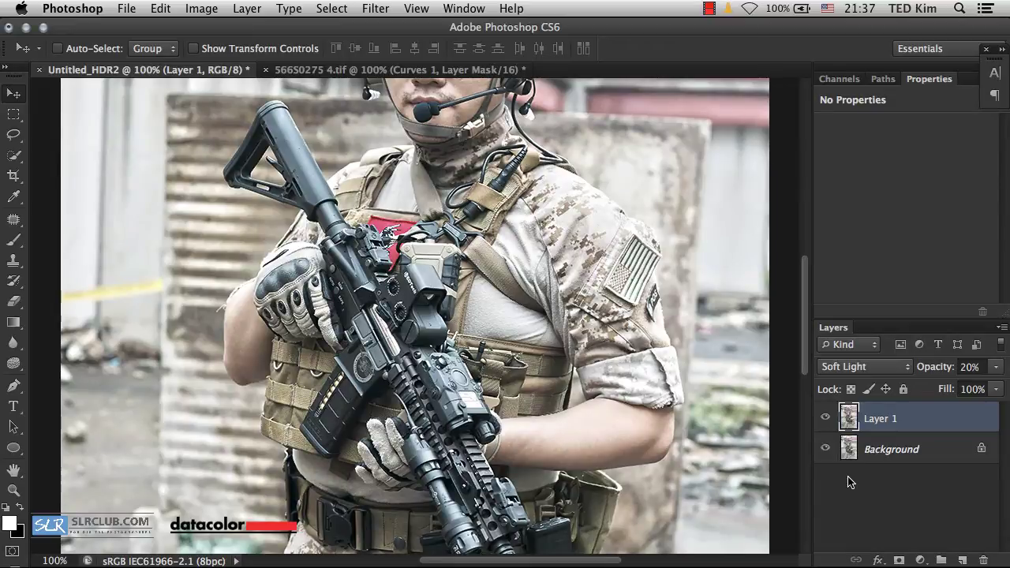
# Step: Add a Hue/Saturation adjustment layer with the Sepia preset above Layer 1 and set its opacity to 50%
pyautogui.click(921, 560)
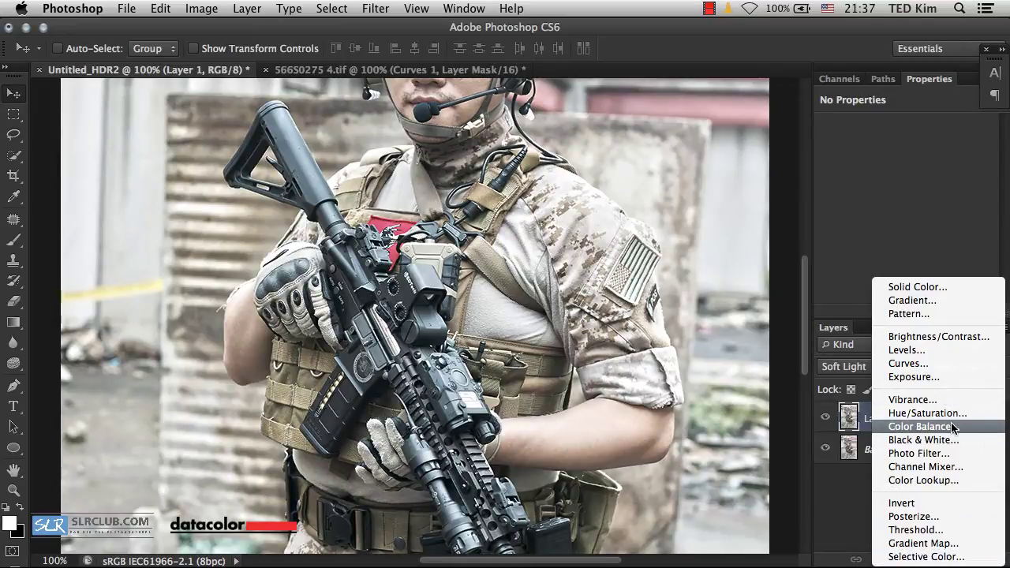
pyautogui.click(954, 419)
pyautogui.click(937, 138)
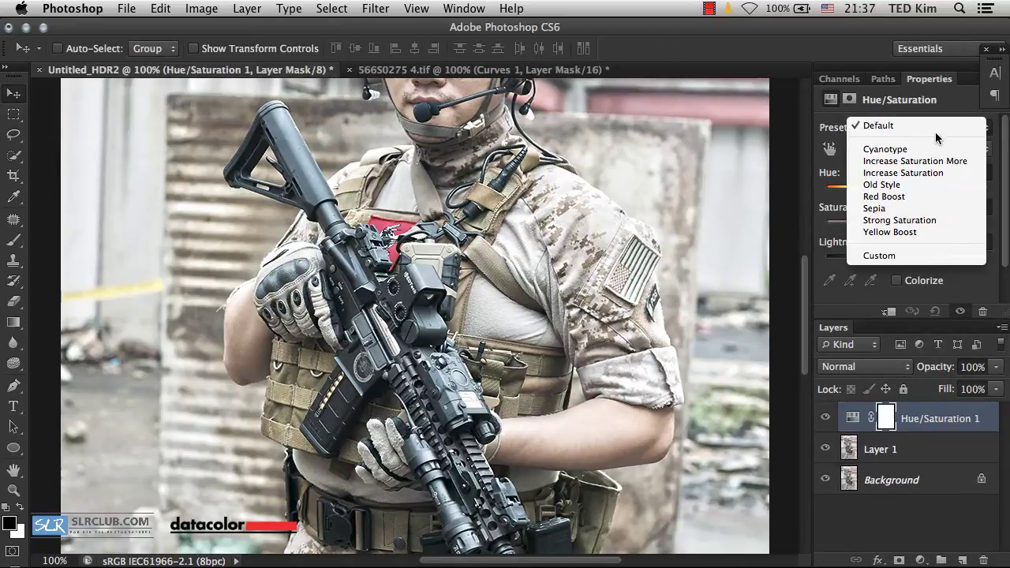
pyautogui.click(938, 215)
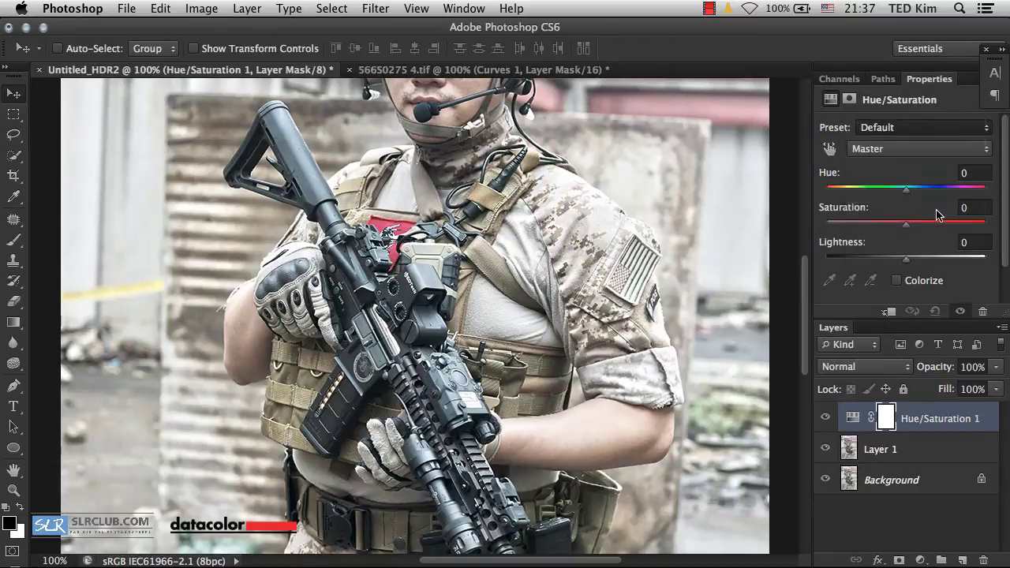
pyautogui.press('5')
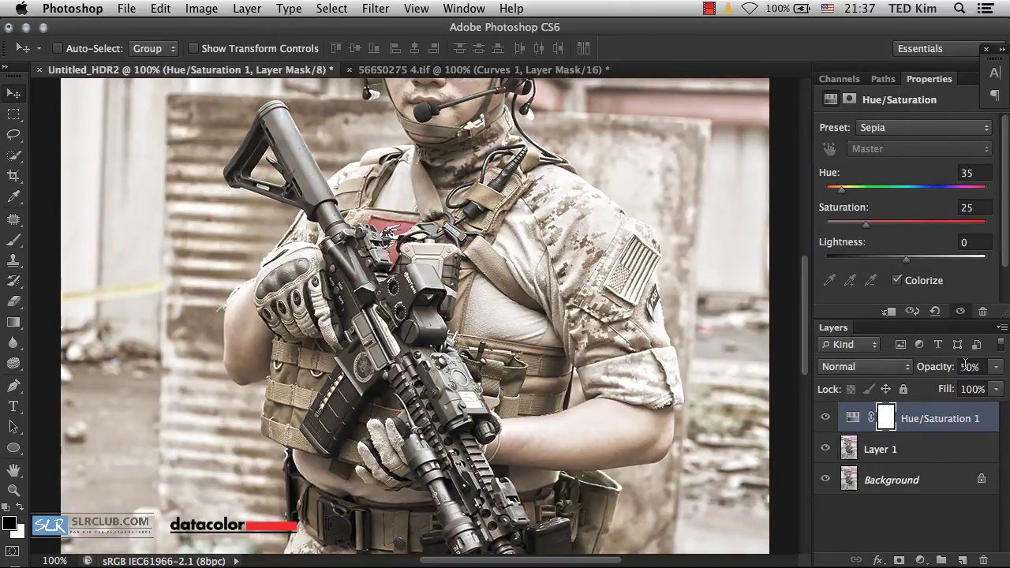
# Step: Split the Hue/Saturation layer's Underlying Layer black blend slider and extend its upper half to about the midtones
pyautogui.doubleClick(989, 418)
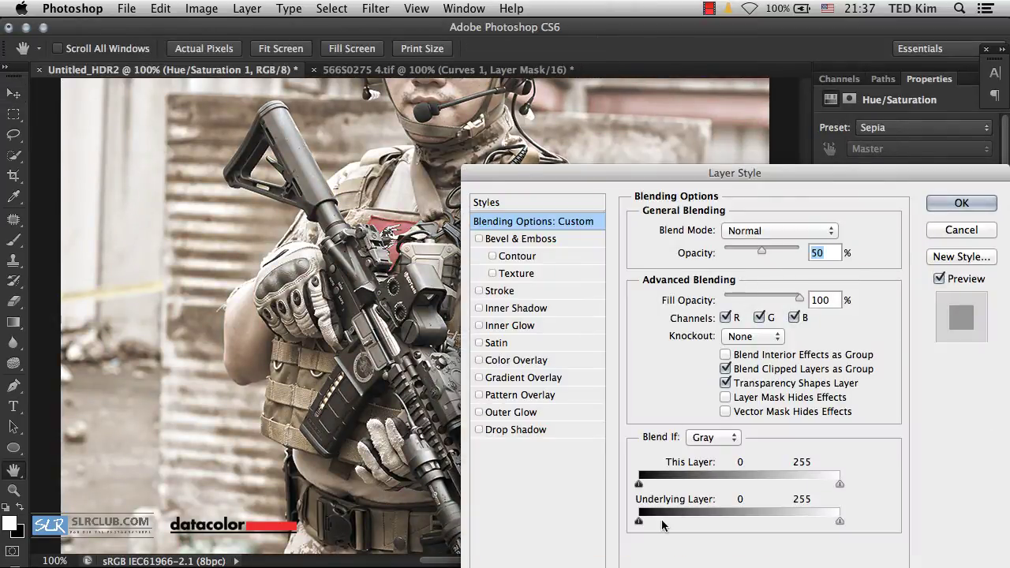
pyautogui.moveTo(639, 521); pyautogui.dragTo(734, 523)
pyautogui.press('Return')
pyautogui.click(919, 560)
pyautogui.click(856, 501)
# Step: Duplicate the Background layer of Untitled_HDR2 again and set the new copy to Soft Light
pyautogui.click(899, 483)
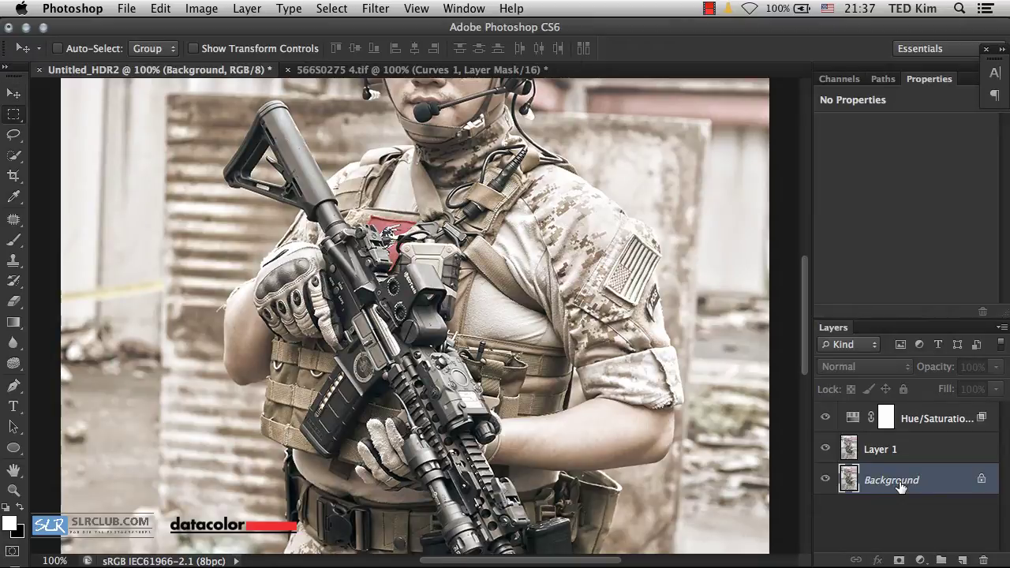
pyautogui.press('m')
pyautogui.press('super+j')
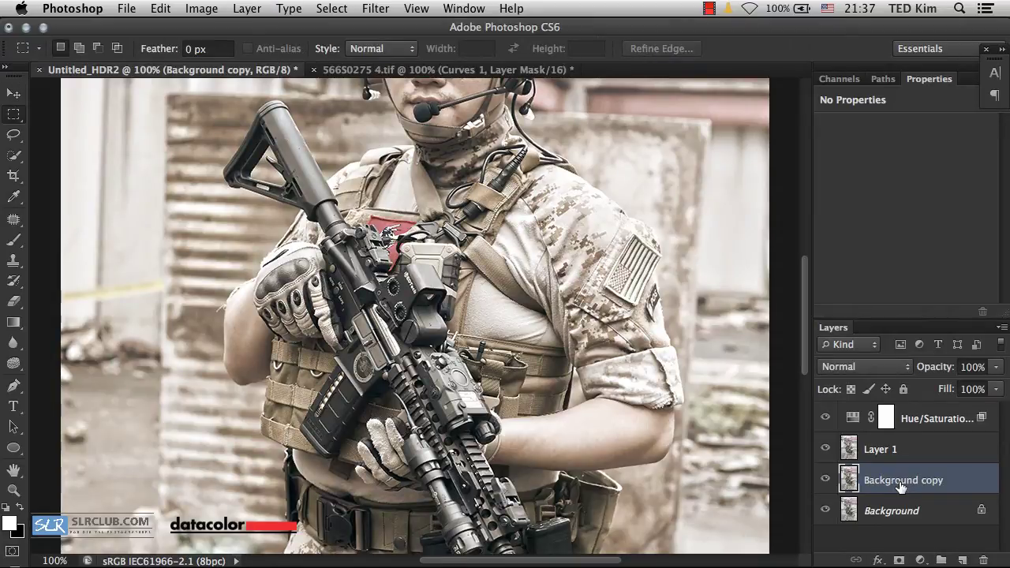
pyautogui.hotkey('shift', 'alt', 'f')
# Step: Move the Background copy layer above the Hue/Saturation layer to the top of the stack and set its opacity to 20%
pyautogui.hotkey('alt', ']')
pyautogui.hotkey('alt', ']')
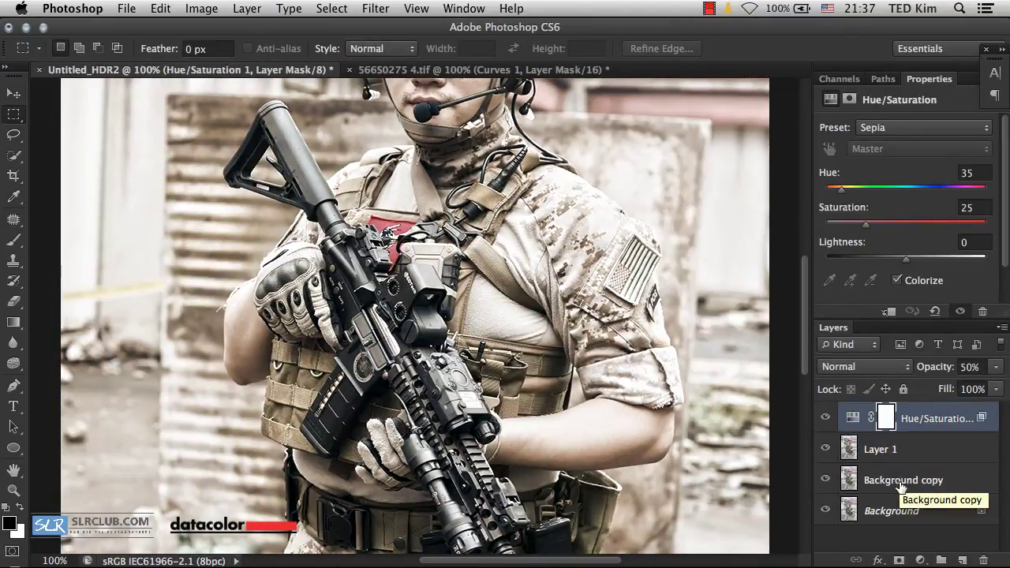
pyautogui.hotkey('alt', ',')
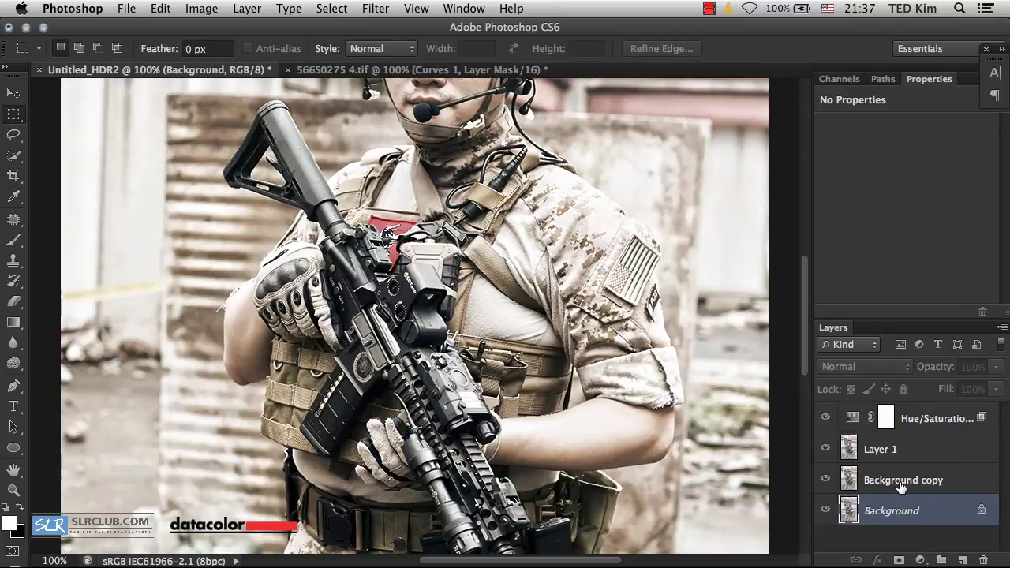
pyautogui.hotkey('alt', ']')
pyautogui.hotkey('alt', ']')
pyautogui.hotkey('alt', ']')
pyautogui.hotkey('alt', ',')
pyautogui.hotkey('alt', ']')
pyautogui.hotkey('ctrl', ']')
pyautogui.hotkey('ctrl', ']')
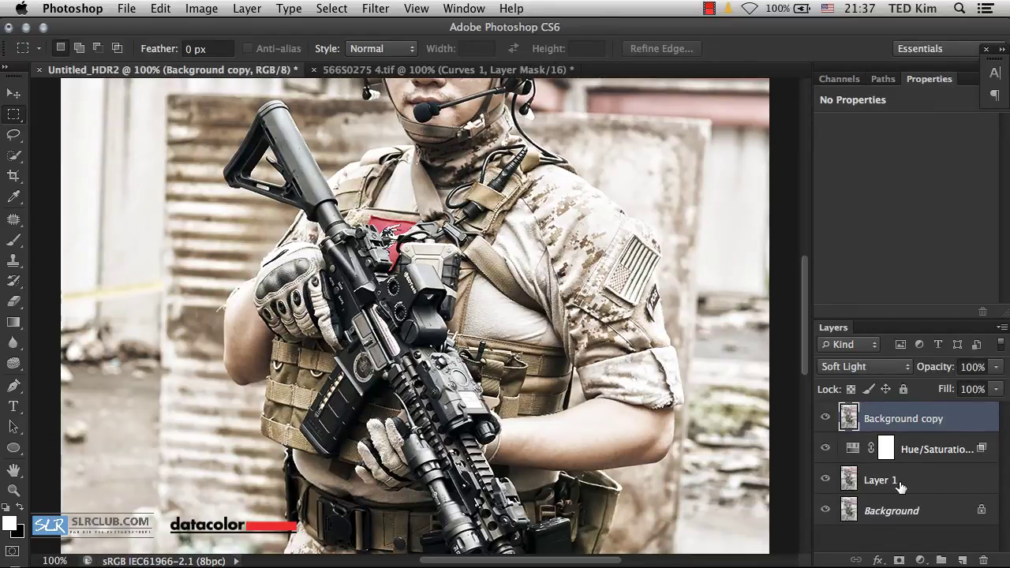
pyautogui.press('2')
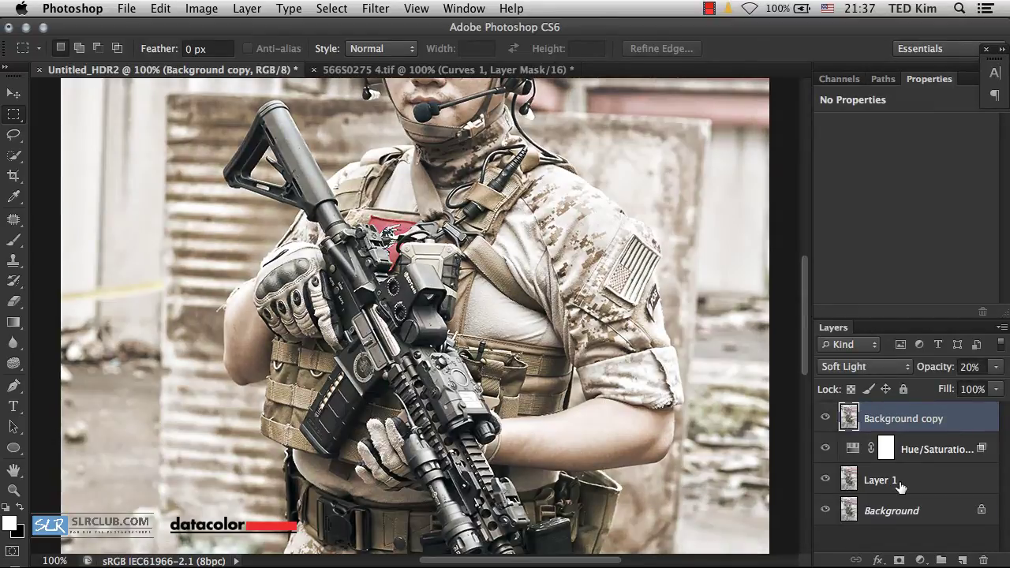
# Step: Add a Curves adjustment layer on top of Untitled_HDR2 and pull the lower part of the RGB curve down slightly
pyautogui.click(920, 560)
pyautogui.click(936, 363)
pyautogui.moveTo(896, 259); pyautogui.dragTo(892, 264)
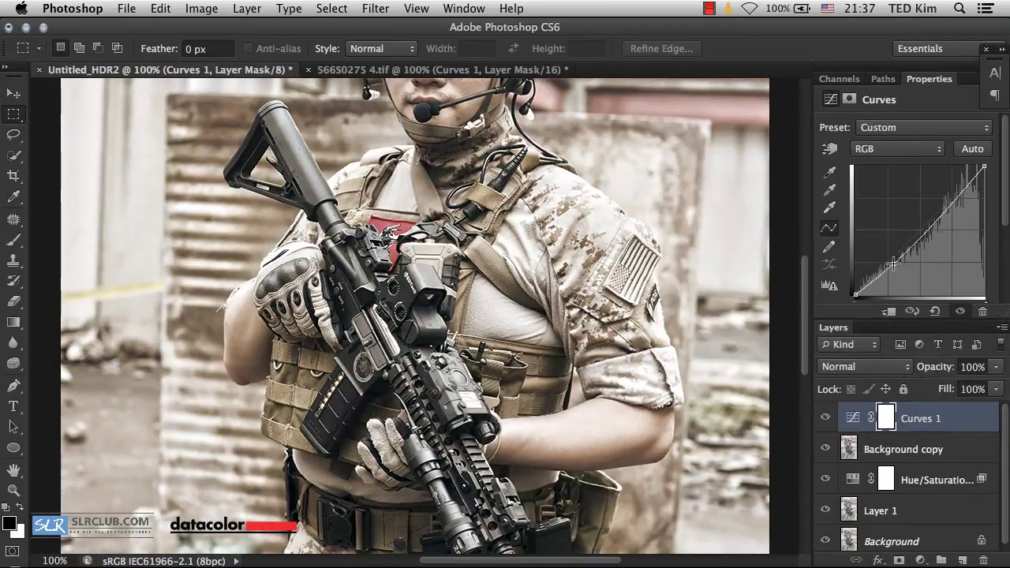
# Step: Float 566S0275 4.tif in its own window, zoom it out to 66.7% and narrow the window to the right half of the workspace
pyautogui.click(454, 70)
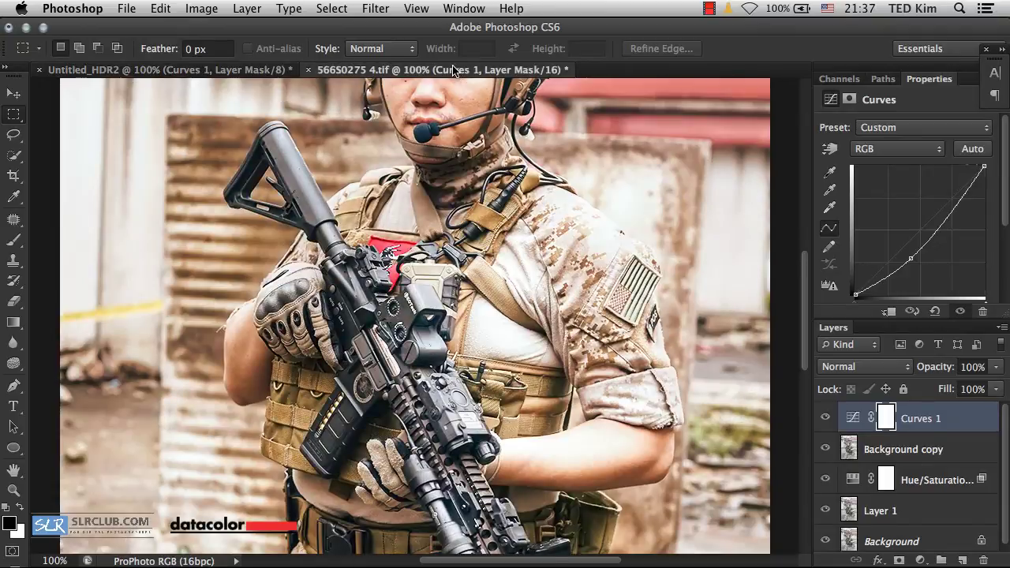
pyautogui.moveTo(454, 69); pyautogui.dragTo(525, 89)
pyautogui.press('super+minus')
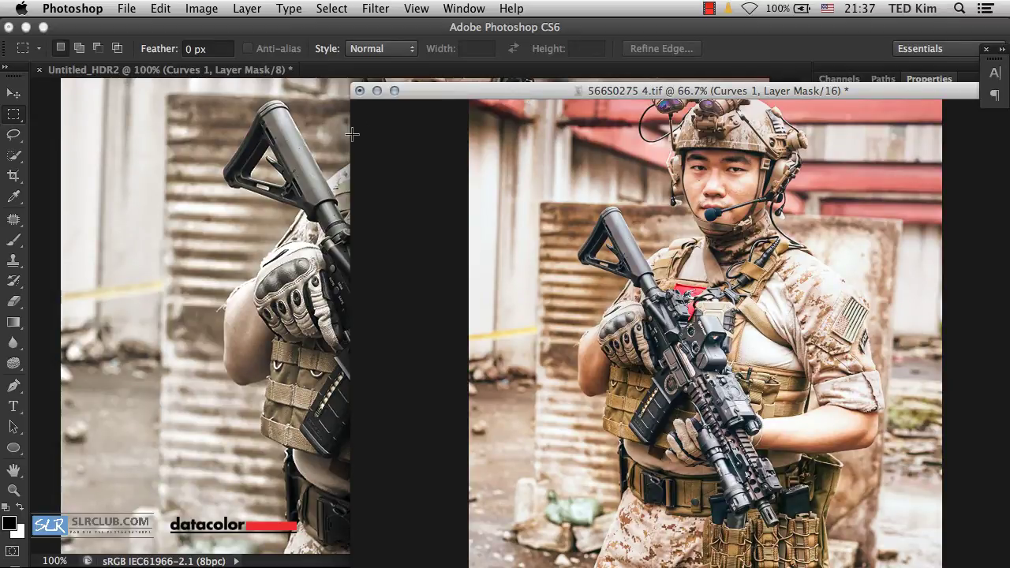
pyautogui.moveTo(408, 130); pyautogui.dragTo(497, 134)
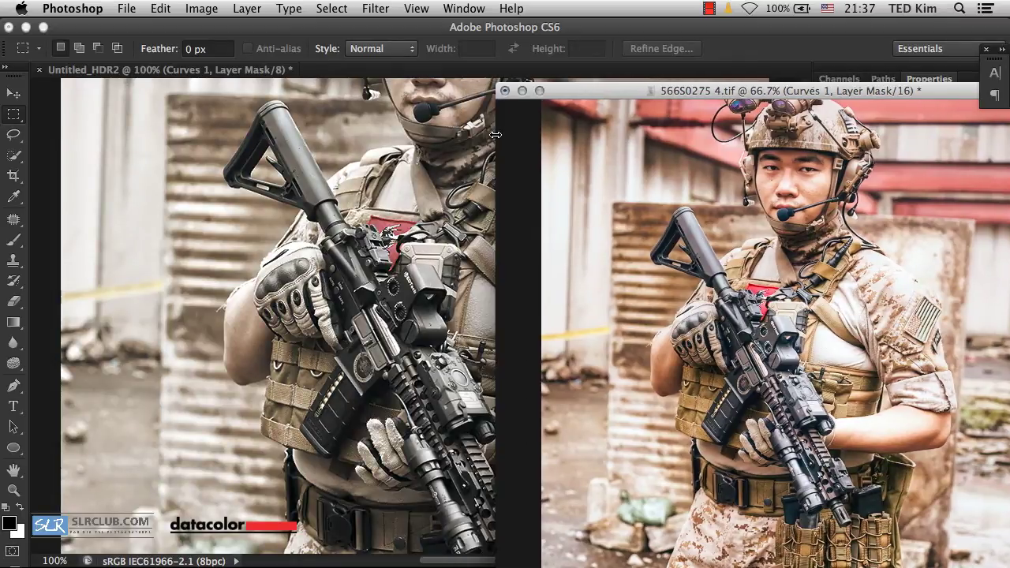
# Step: Float Untitled_HDR2 in its own window, arrange both document windows side by side and set each to 50% magnification
pyautogui.moveTo(203, 71); pyautogui.dragTo(201, 93)
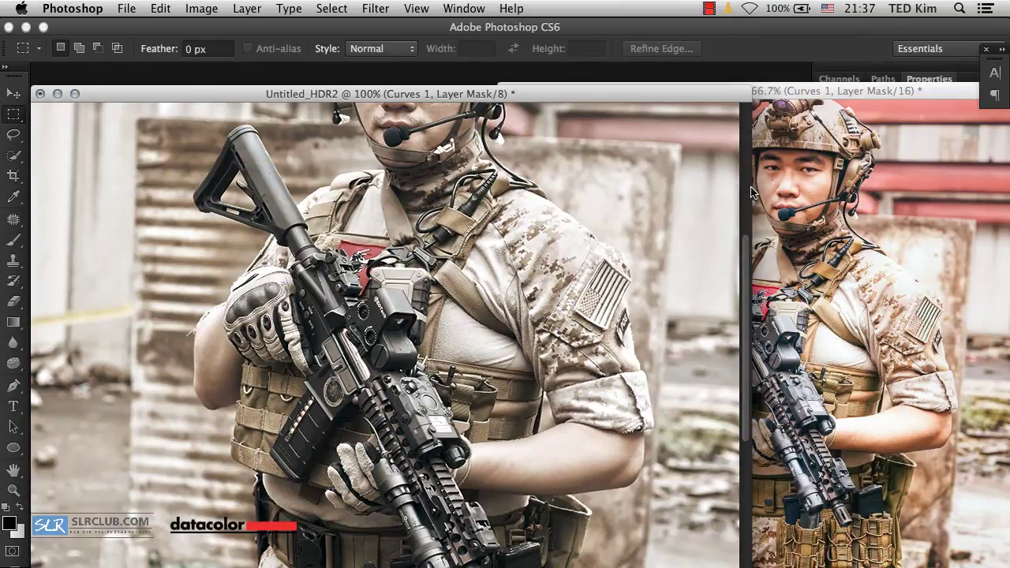
pyautogui.scroll(5, 751, 191)
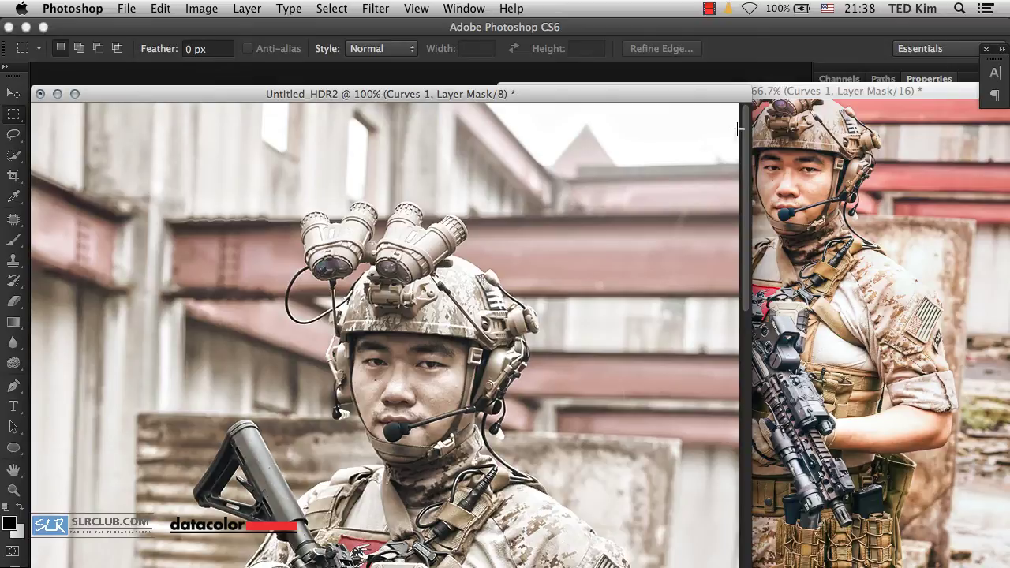
pyautogui.moveTo(728, 93); pyautogui.dragTo(728, 71)
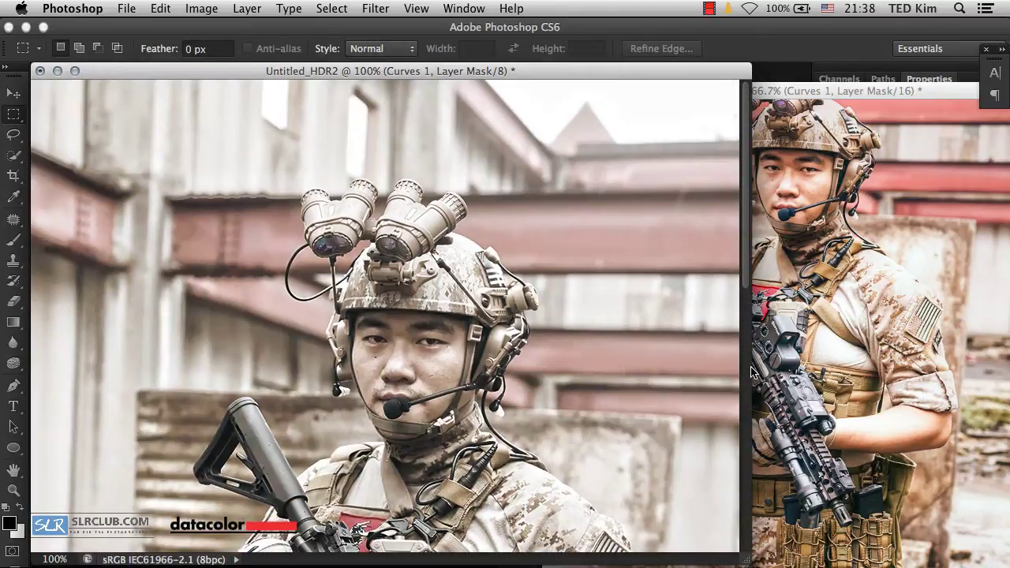
pyautogui.moveTo(755, 403); pyautogui.dragTo(500, 398)
pyautogui.press('super+minus')
pyautogui.press('super+minus')
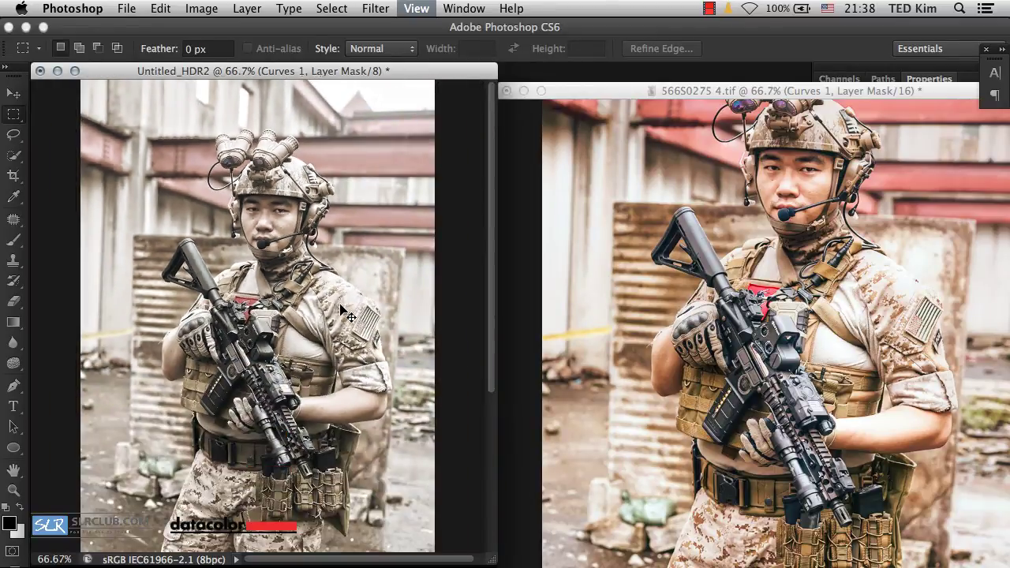
pyautogui.moveTo(589, 92); pyautogui.dragTo(547, 73)
pyautogui.press('super+minus')
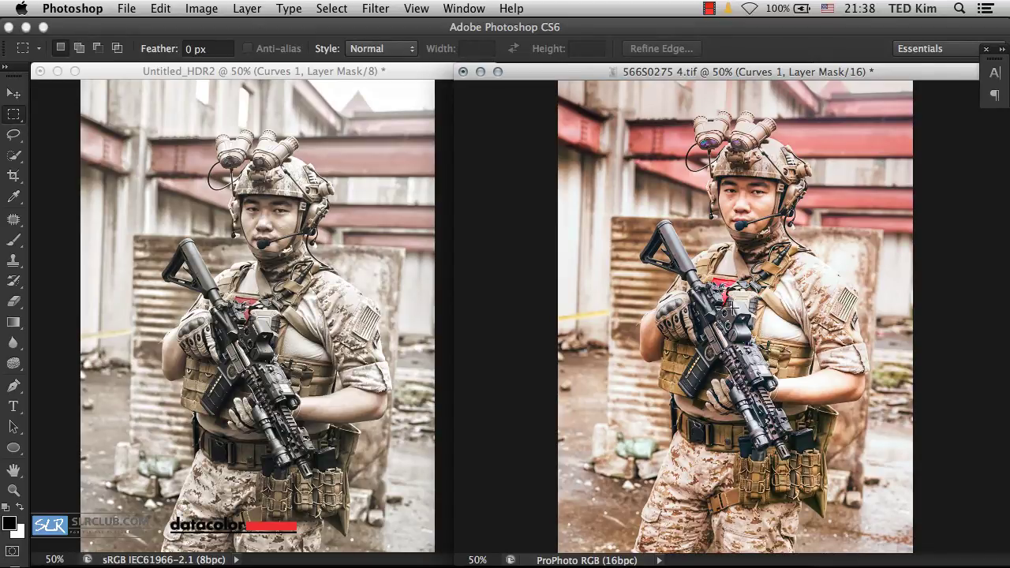
# Step: Zoom in on both side-by-side documents to compare the rendering of the rifle, gear and uniform details
pyautogui.press('super+plus')
pyautogui.press('super+plus')
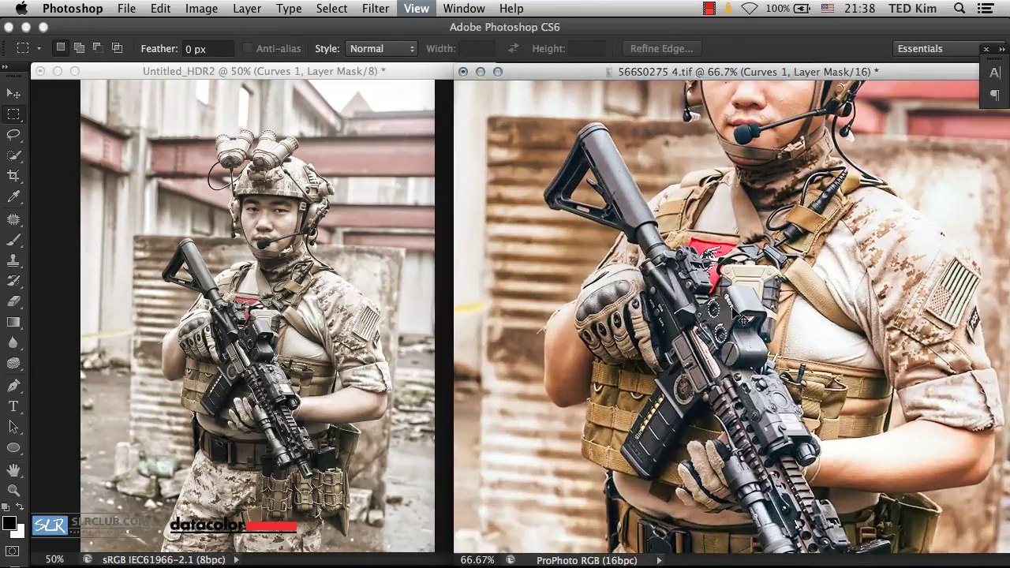
pyautogui.press('super+plus')
pyautogui.press('super+plus')
pyautogui.press('super+plus')
pyautogui.press('super+plus')
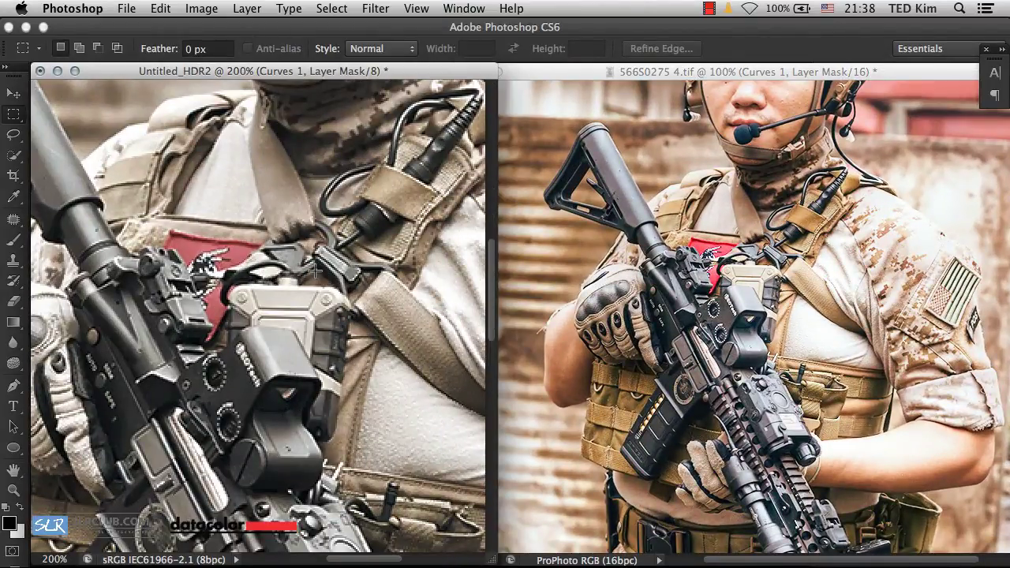
pyautogui.press('super+1')
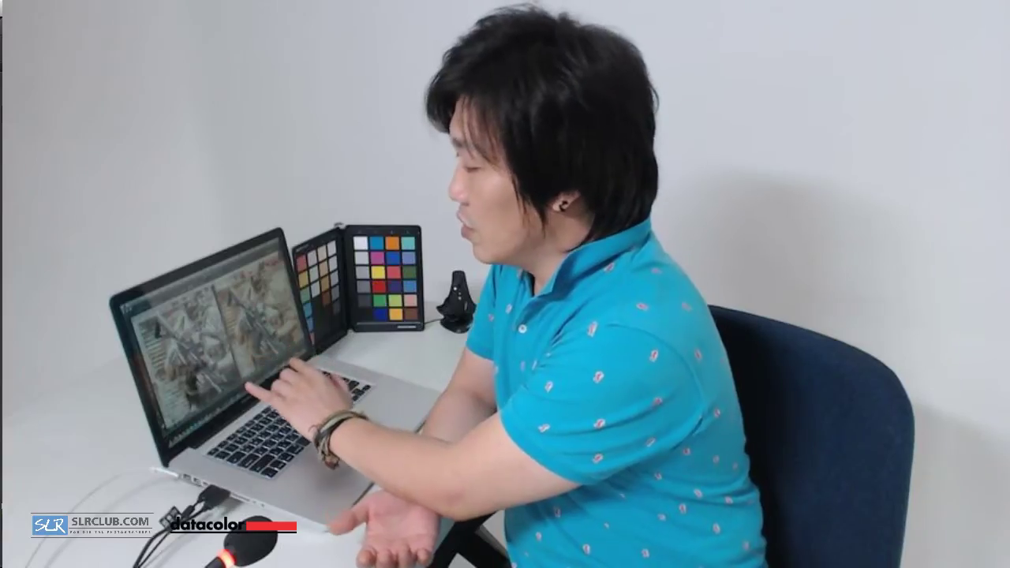